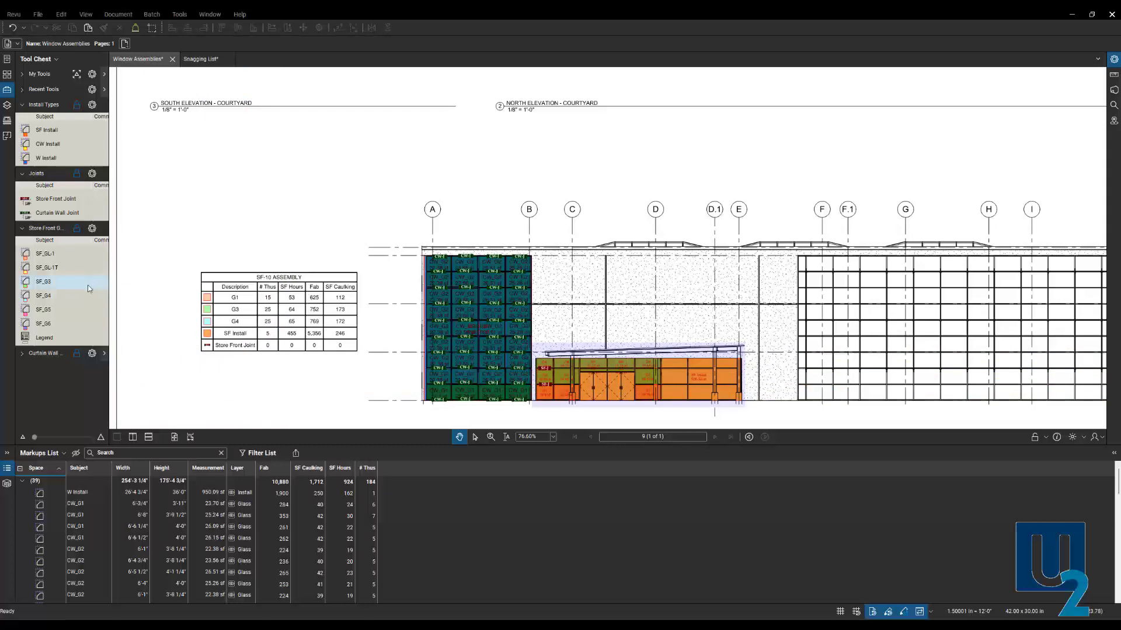
{"action": "scroll", "coordinate": [642, 410], "scroll_direction": "up", "scroll_amount": 3}
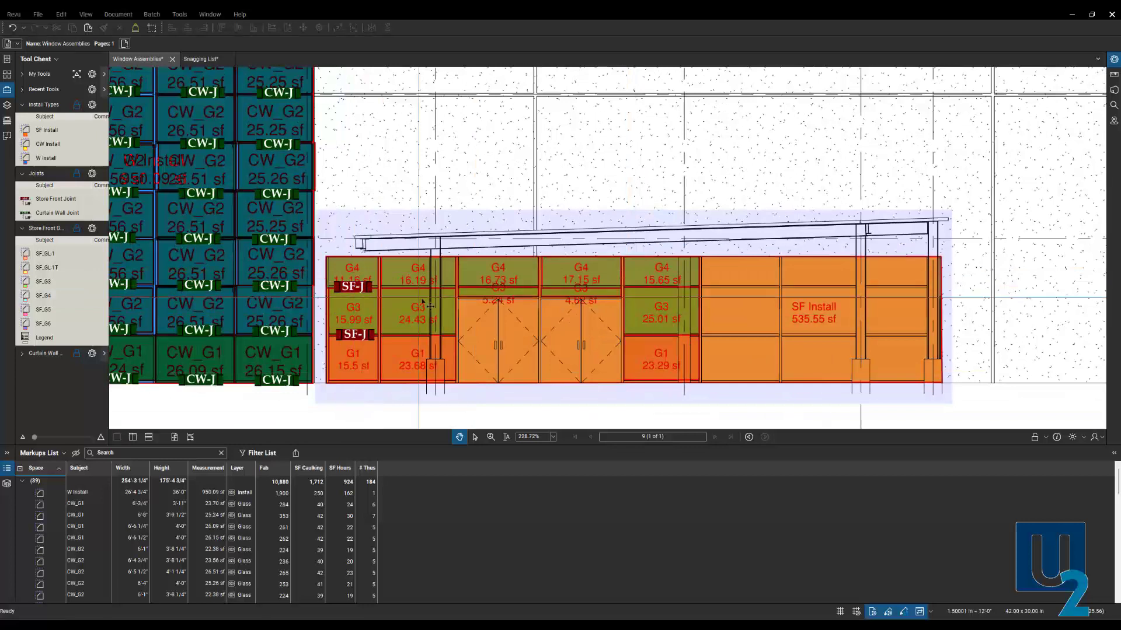
{"action": "left_click", "coordinate": [776, 294]}
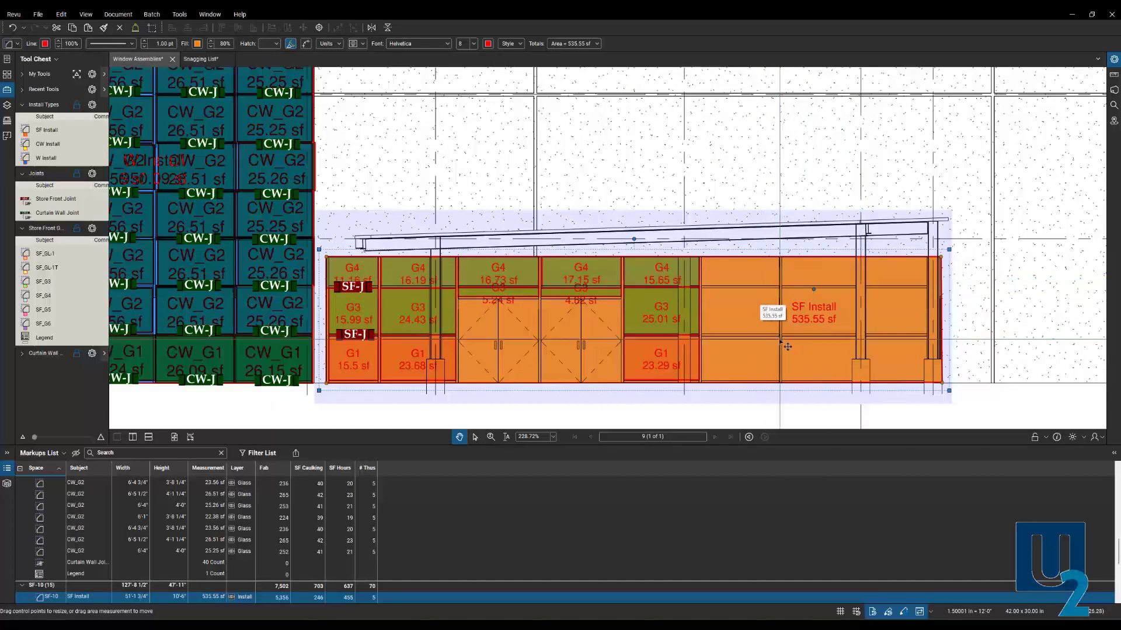
{"action": "scroll", "coordinate": [736, 350], "scroll_direction": "down", "scroll_amount": 3}
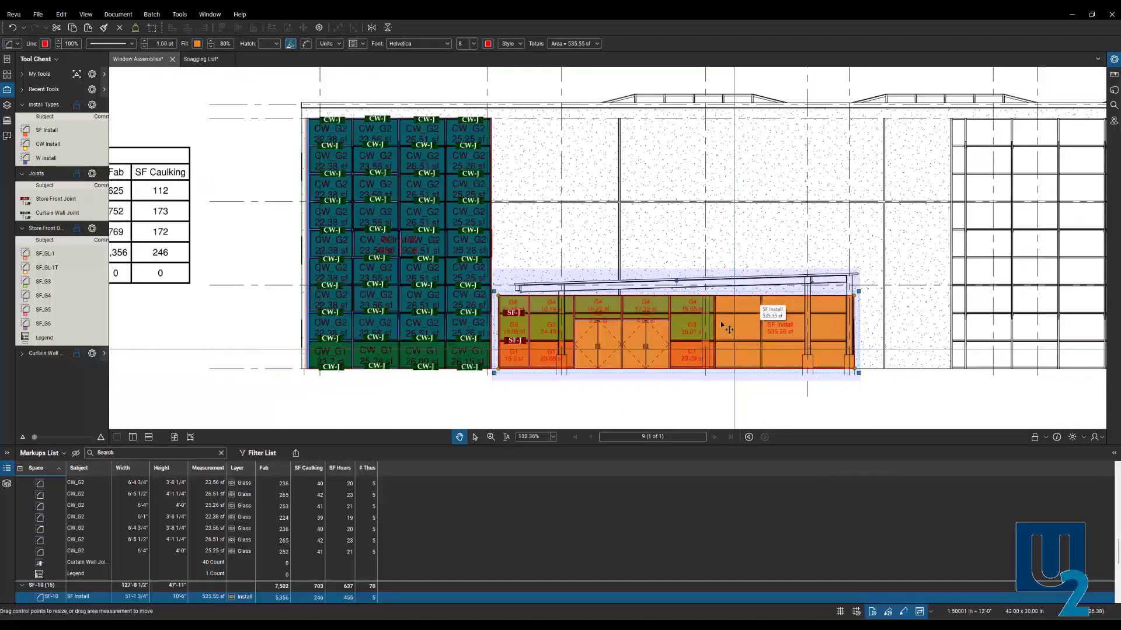
{"action": "left_click", "coordinate": [716, 257]}
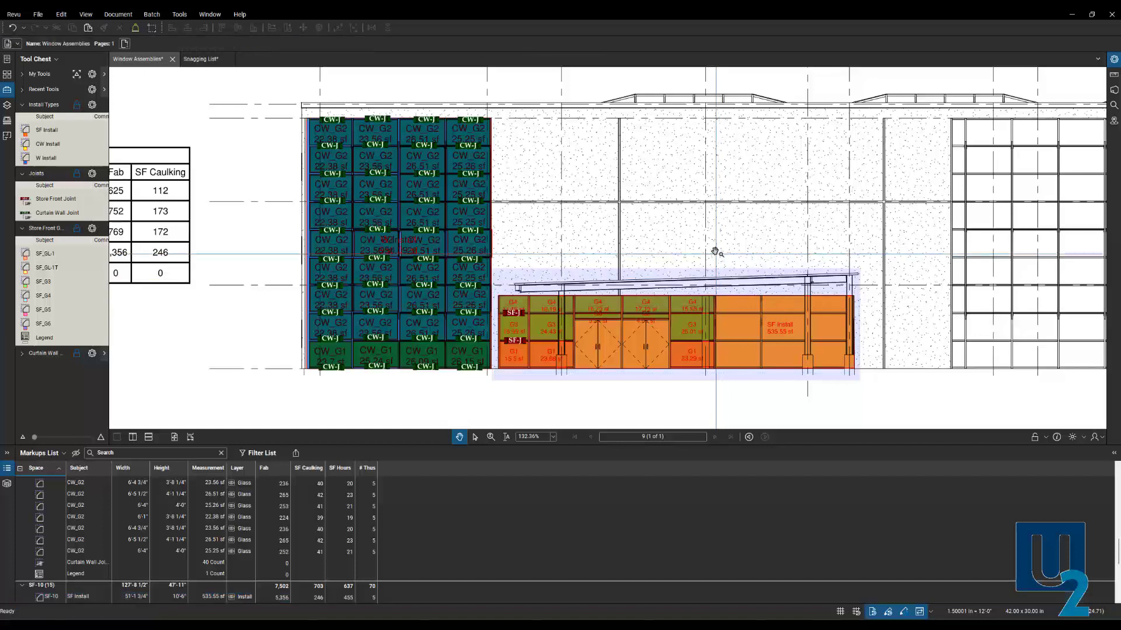
{"action": "scroll", "coordinate": [708, 246], "scroll_direction": "down", "scroll_amount": 2}
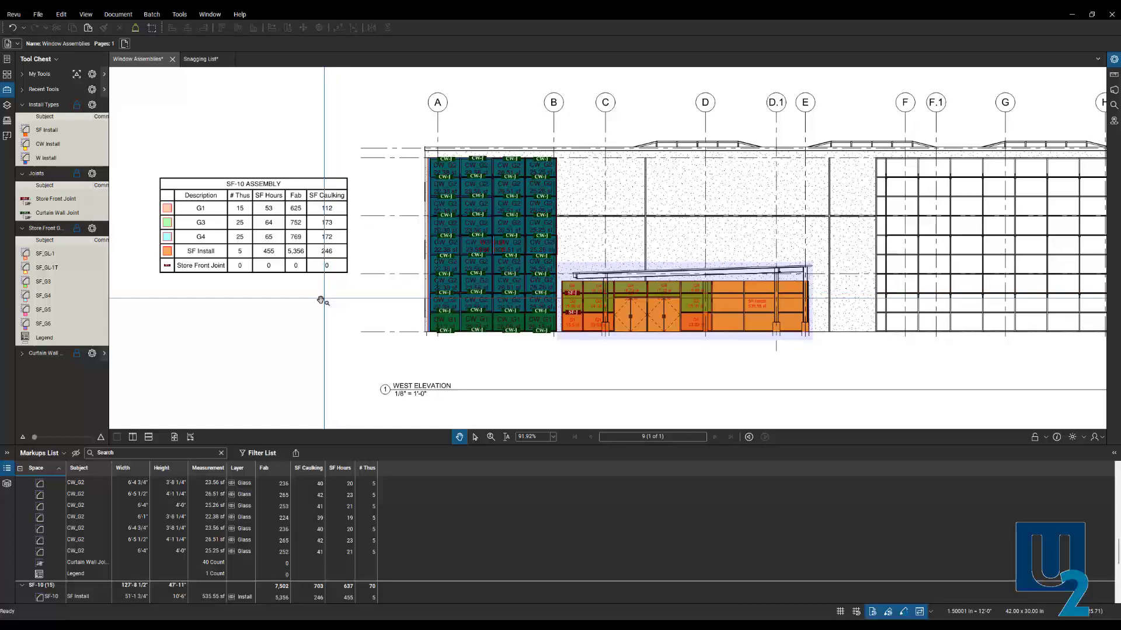
{"action": "left_click_drag", "start_coordinate": [318, 303], "coordinate": [331, 316]}
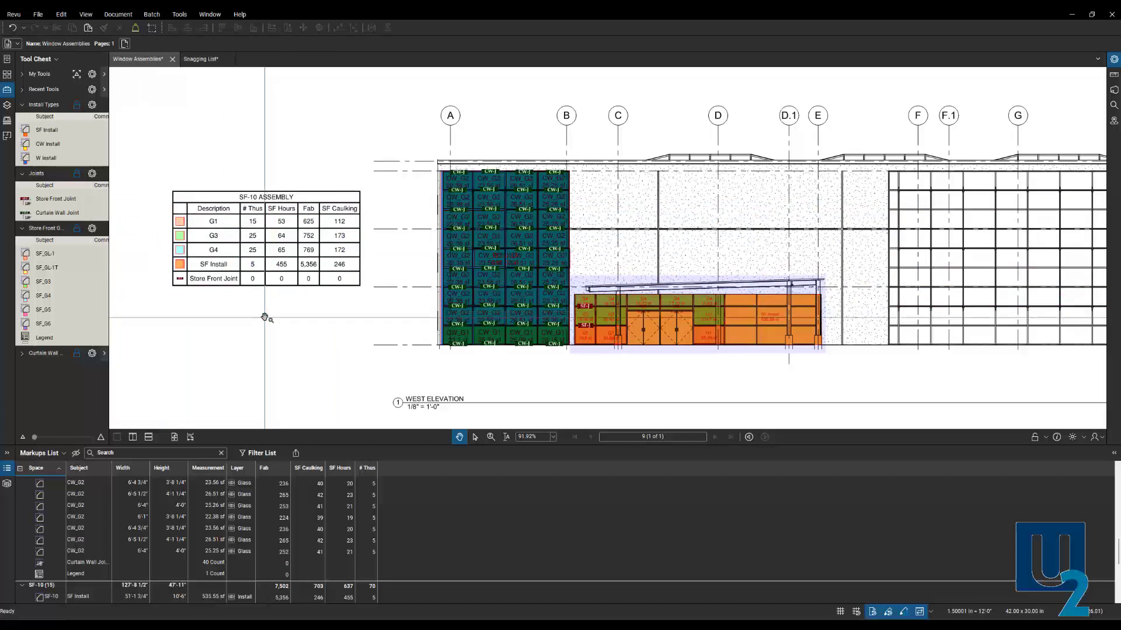
Create a Joints legend from the Joints tool set counting 40 Curtain Wall Joints and 2 Store Front Joints
{"action": "key", "text": "Tab"}
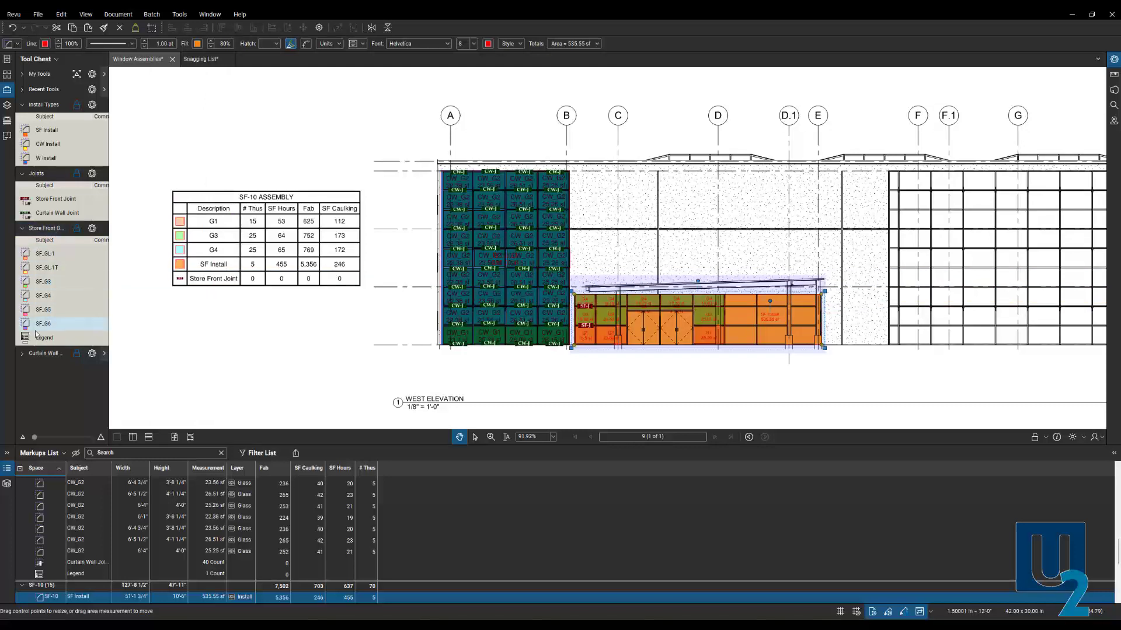
{"action": "left_click", "coordinate": [92, 174]}
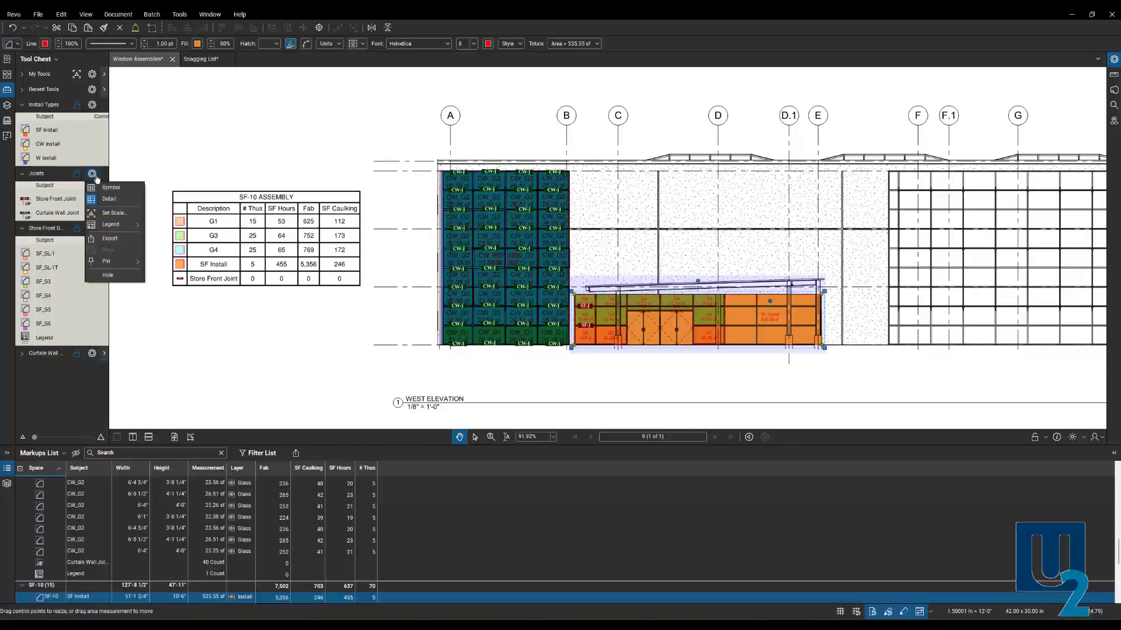
{"action": "mouse_move", "coordinate": [114, 226]}
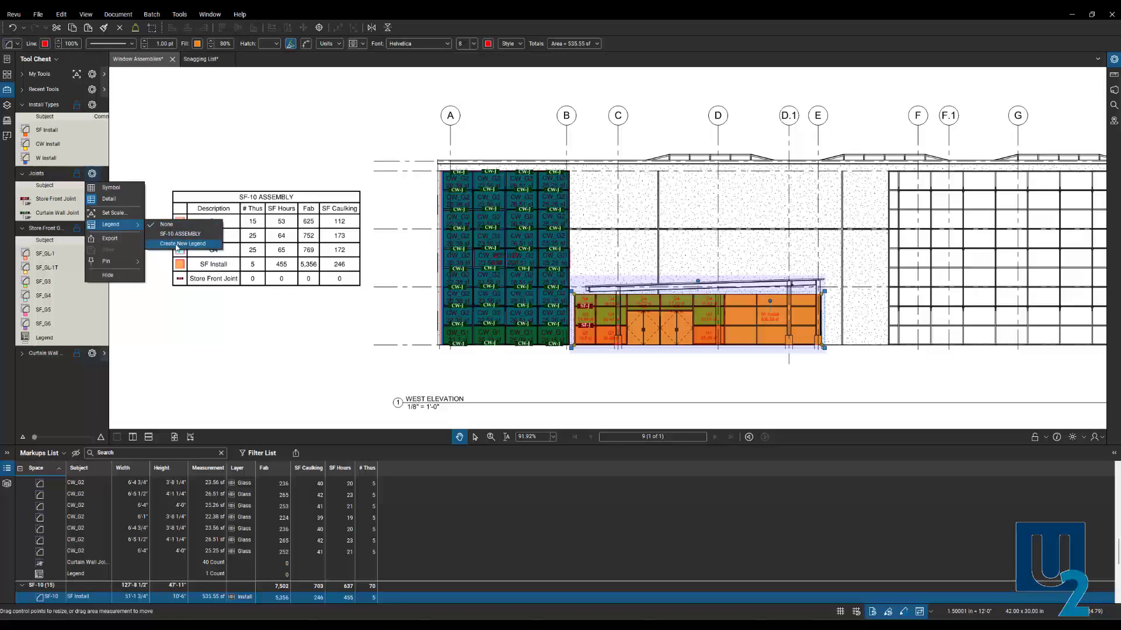
{"action": "left_click", "coordinate": [177, 244]}
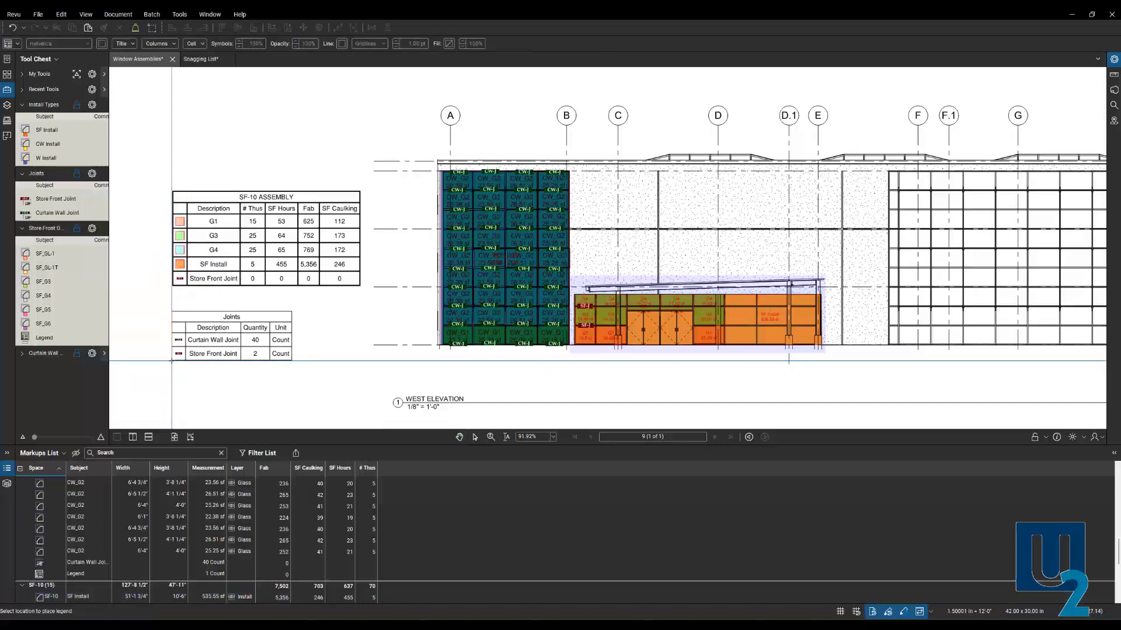
Place the Joints legend below the SF-10 Assembly table, then delete it
{"action": "left_click", "coordinate": [174, 367]}
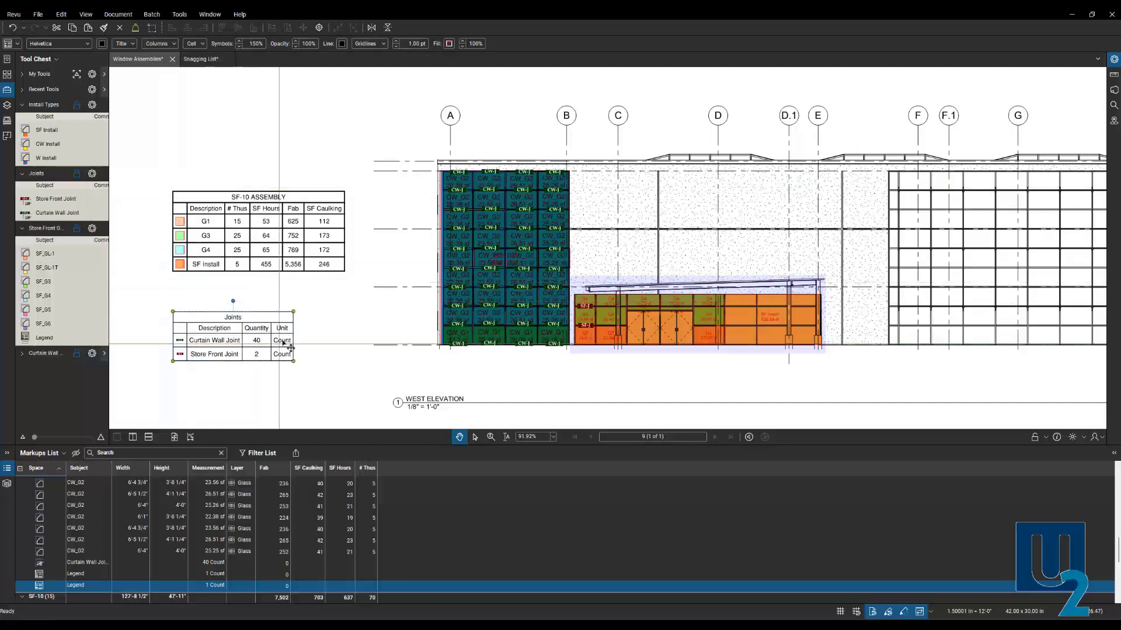
{"action": "key", "text": "Delete"}
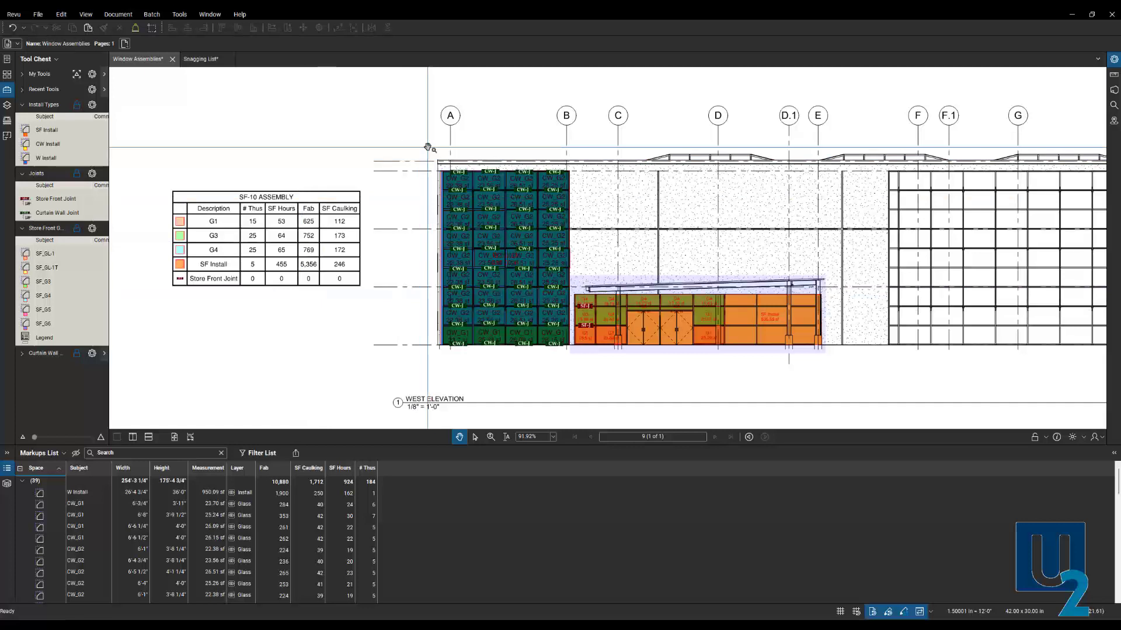
Build an Estimating Basics legend from the curtain-wall markups between grids A and B, placed below SF-10
{"action": "left_click_drag", "start_coordinate": [428, 148], "coordinate": [571, 376]}
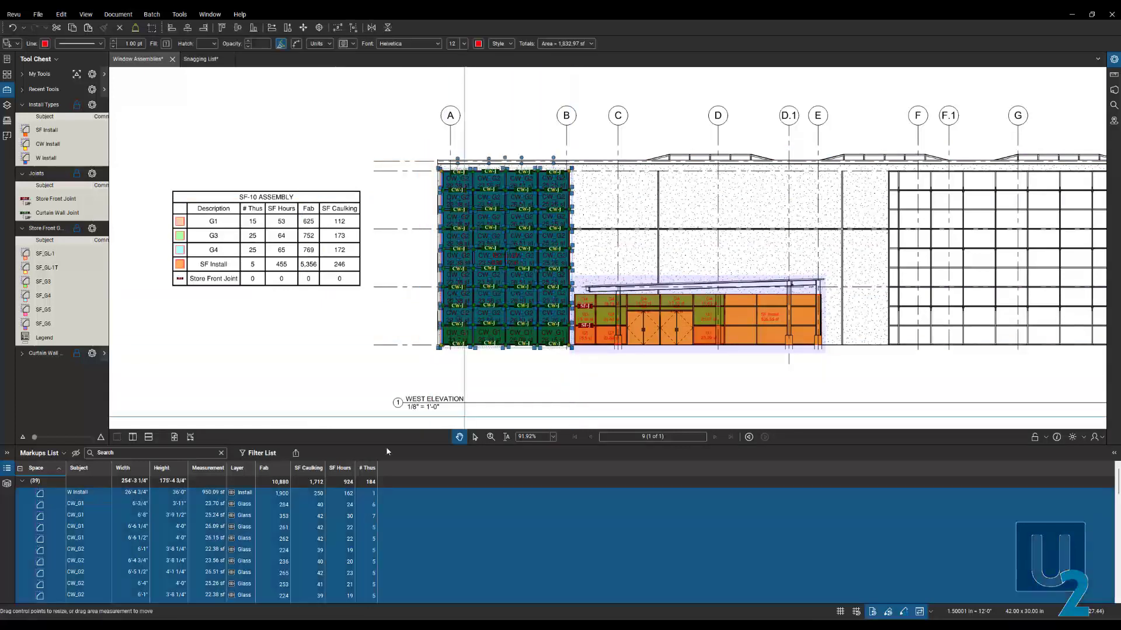
{"action": "right_click", "coordinate": [451, 221]}
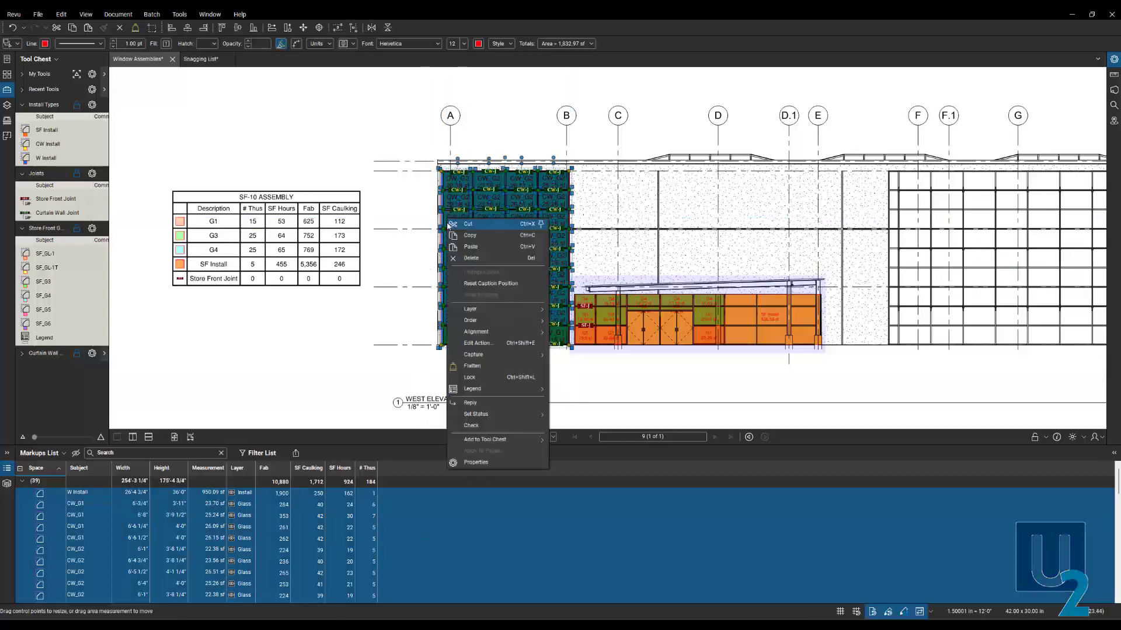
{"action": "mouse_move", "coordinate": [485, 391]}
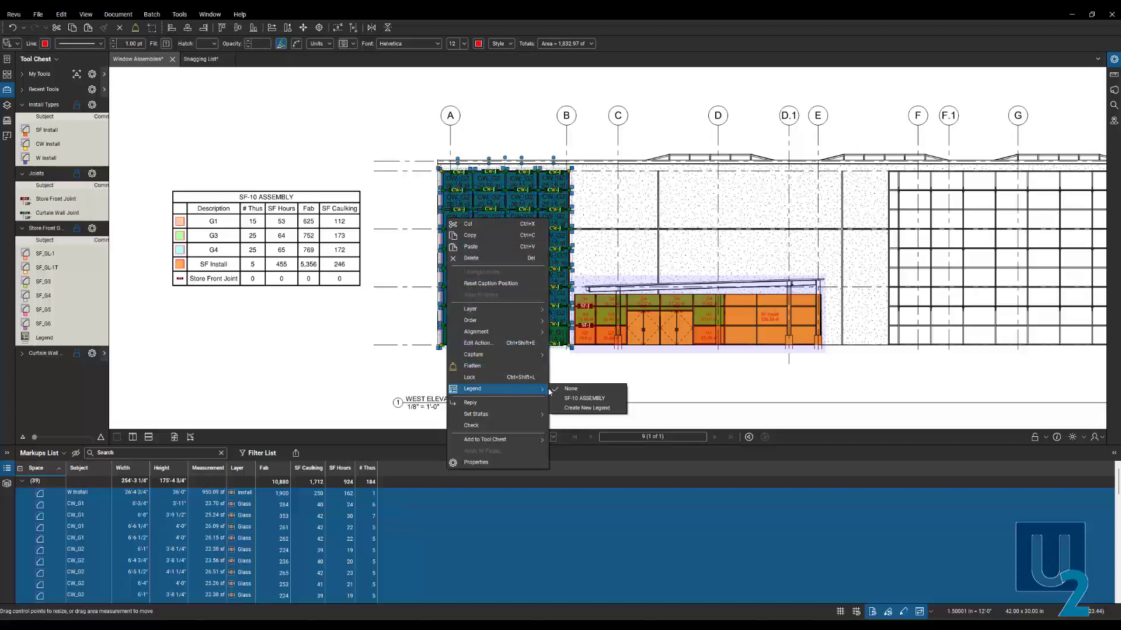
{"action": "left_click", "coordinate": [586, 408]}
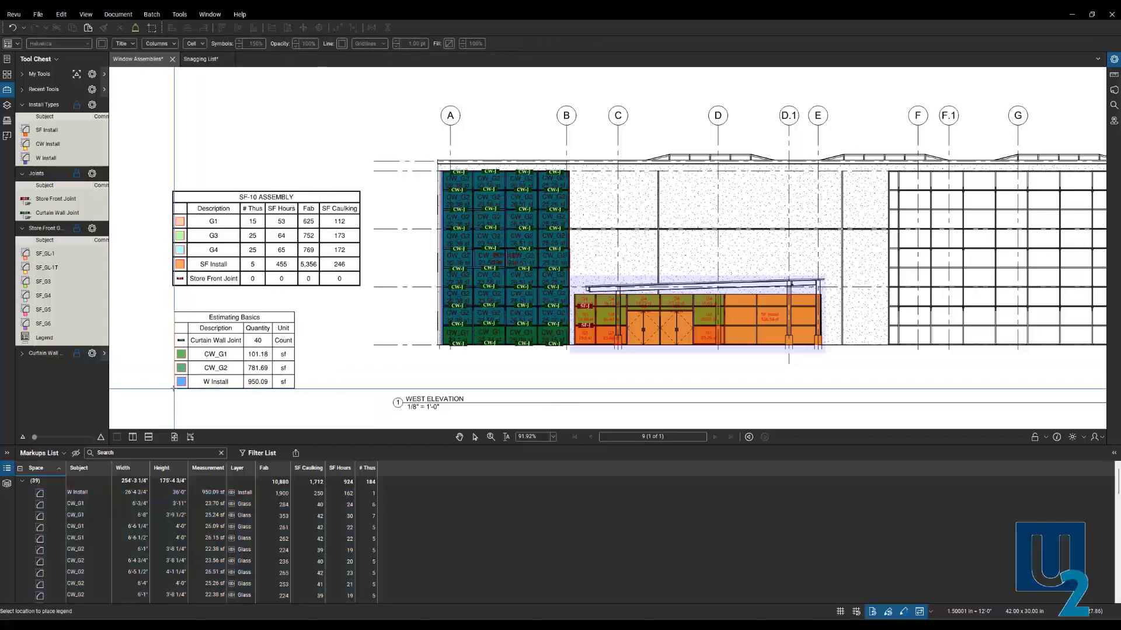
{"action": "left_click", "coordinate": [174, 391]}
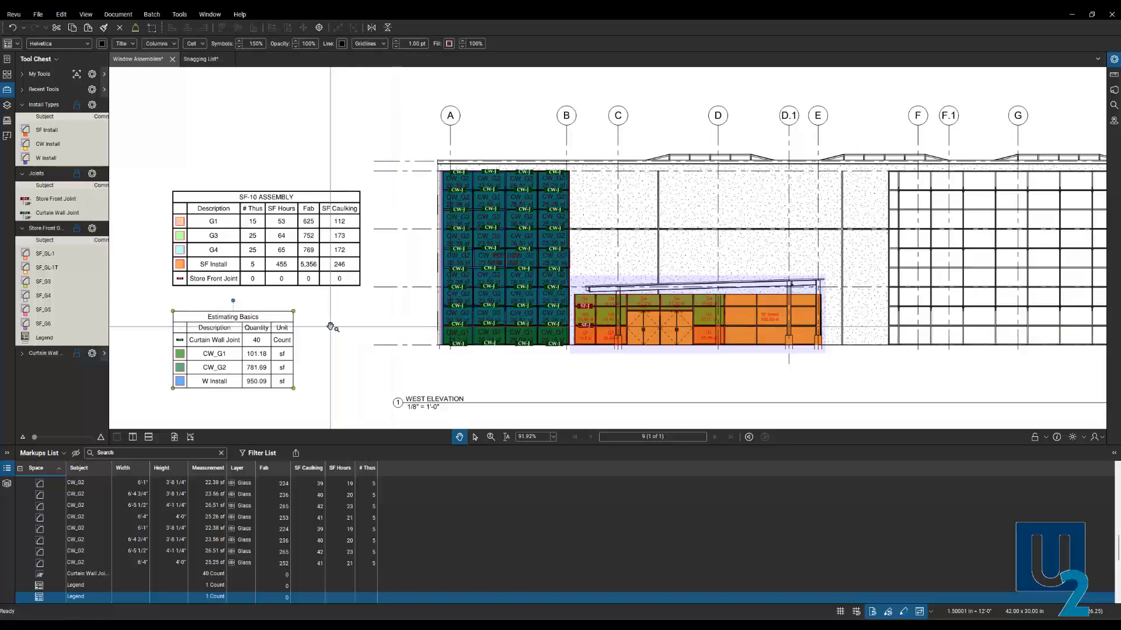
{"action": "left_click", "coordinate": [327, 306]}
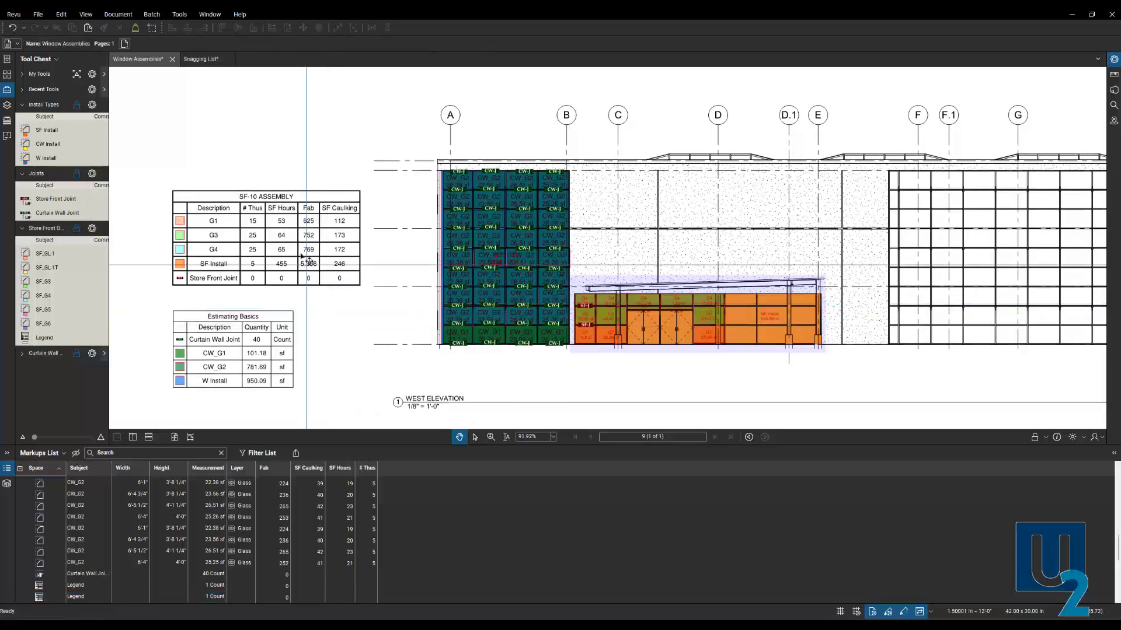
Switch to the Snagging List drawing and bring its Structure, Mechanical, Electrical and Plumbing legends into view
{"action": "left_click", "coordinate": [202, 60]}
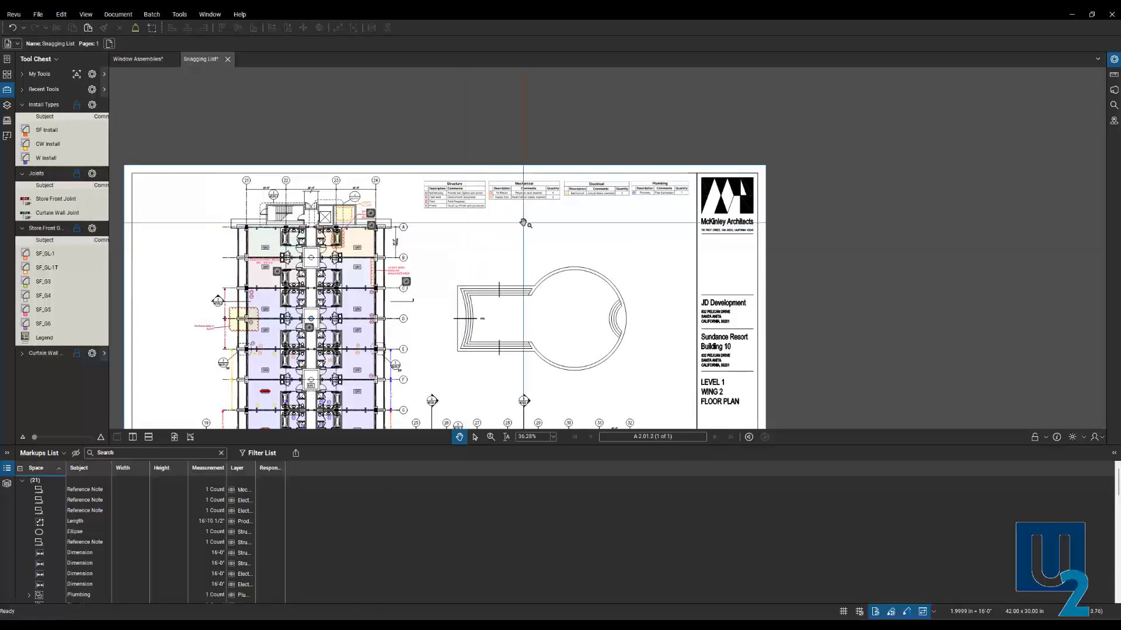
{"action": "scroll", "coordinate": [443, 256], "scroll_direction": "up", "scroll_amount": 2}
{"action": "scroll", "coordinate": [408, 272], "scroll_direction": "up", "scroll_amount": 5}
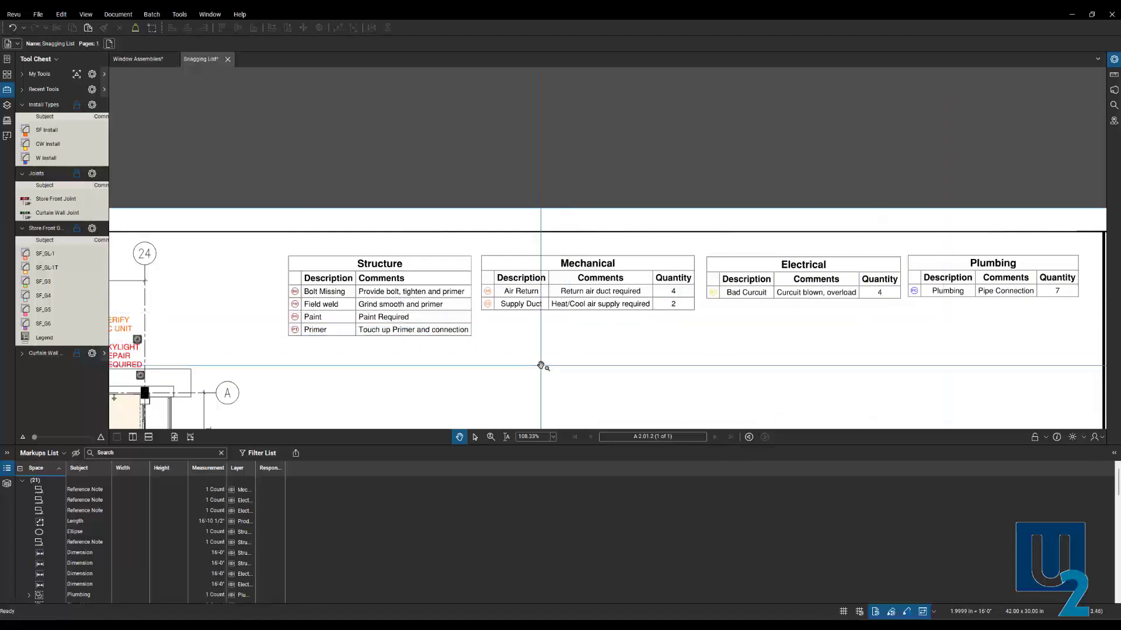
{"action": "scroll", "coordinate": [541, 365], "scroll_direction": "down", "scroll_amount": 2}
{"action": "left_click_drag", "start_coordinate": [541, 365], "coordinate": [508, 263]}
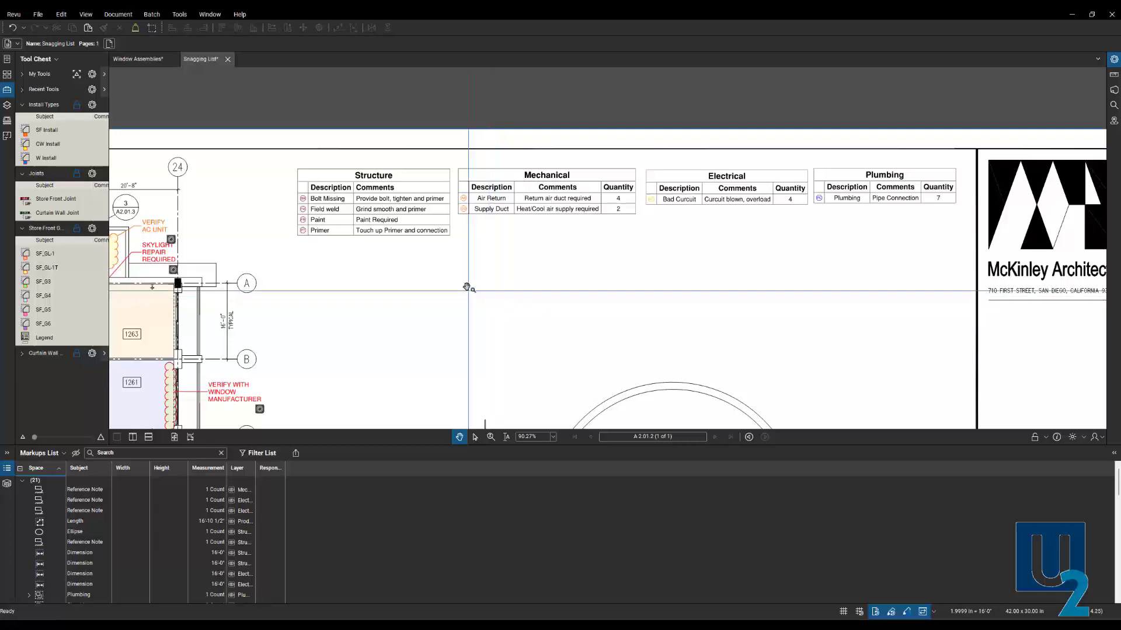
Switch back to Window Assemblies and collapse, then restore, the Markups List below the drawing
{"action": "left_click", "coordinate": [146, 60]}
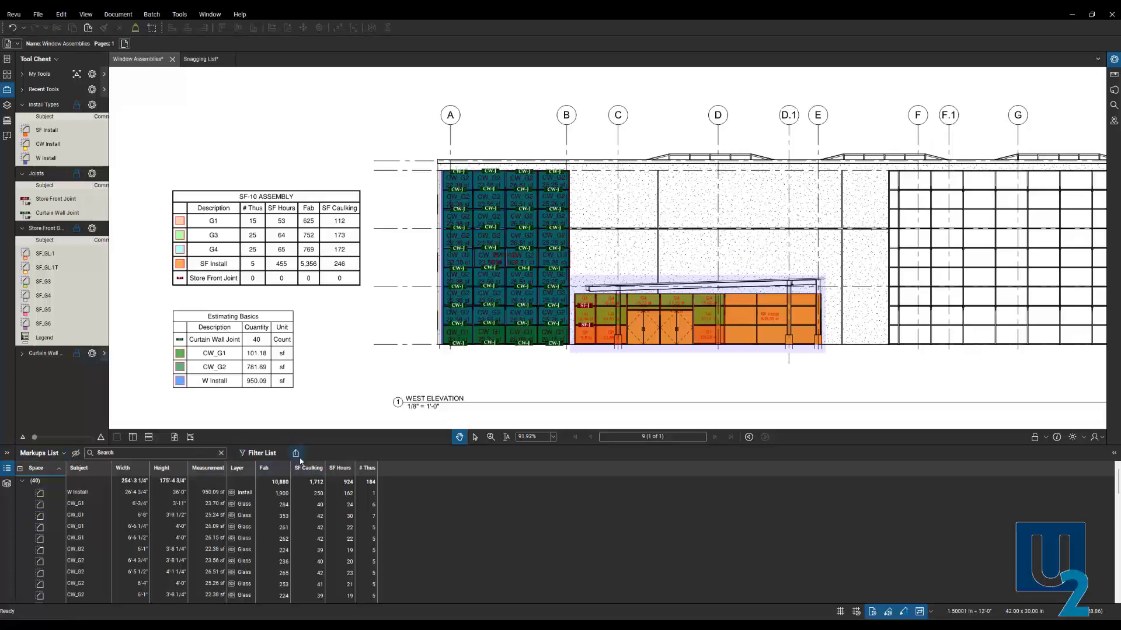
{"action": "left_click_drag", "start_coordinate": [320, 445], "coordinate": [317, 616]}
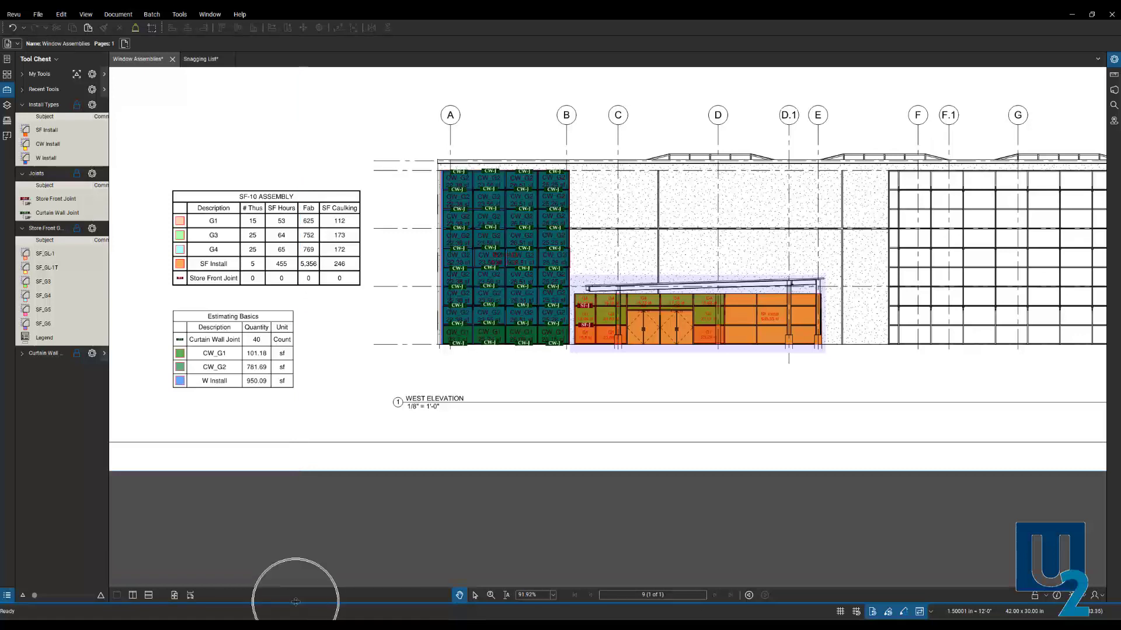
{"action": "left_click_drag", "start_coordinate": [296, 603], "coordinate": [290, 450]}
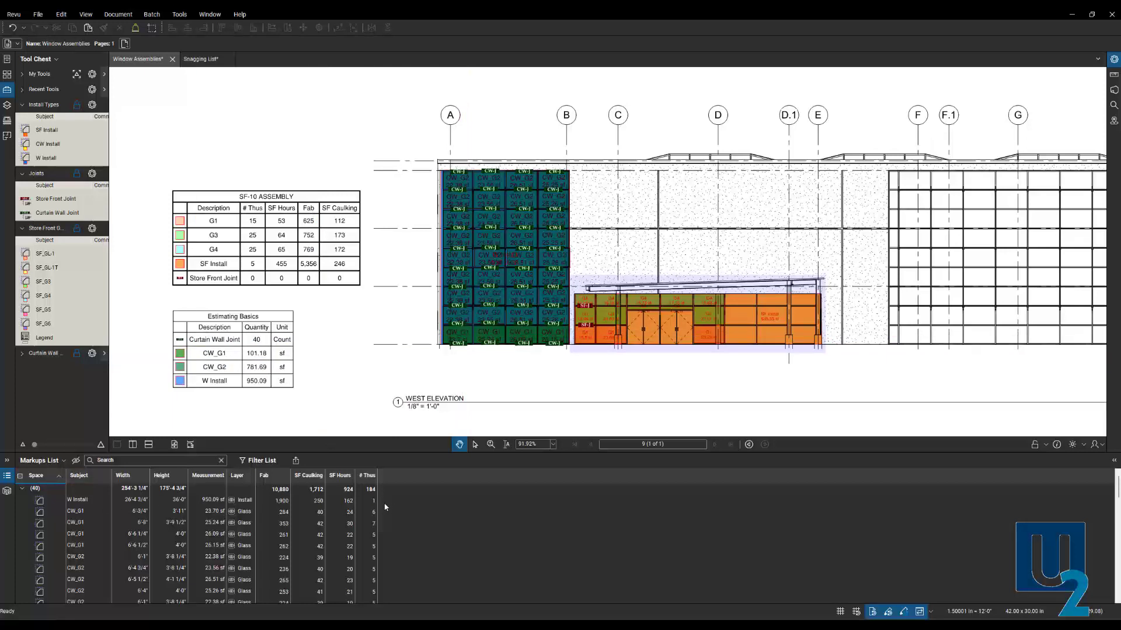
{"action": "key", "text": "alt+l"}
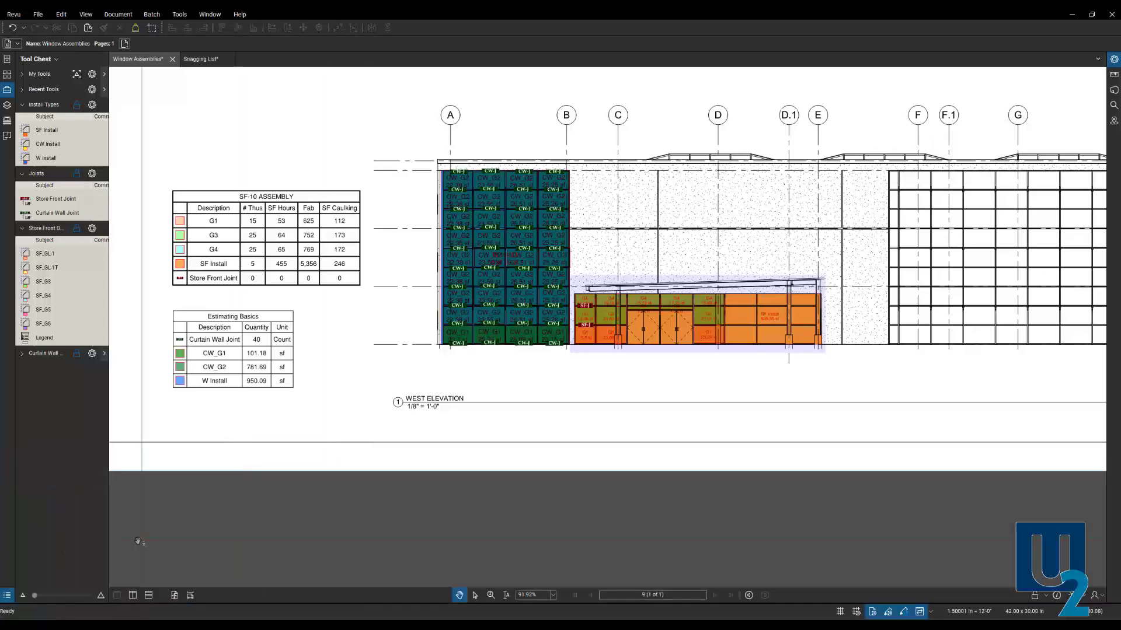
{"action": "left_click", "coordinate": [8, 596]}
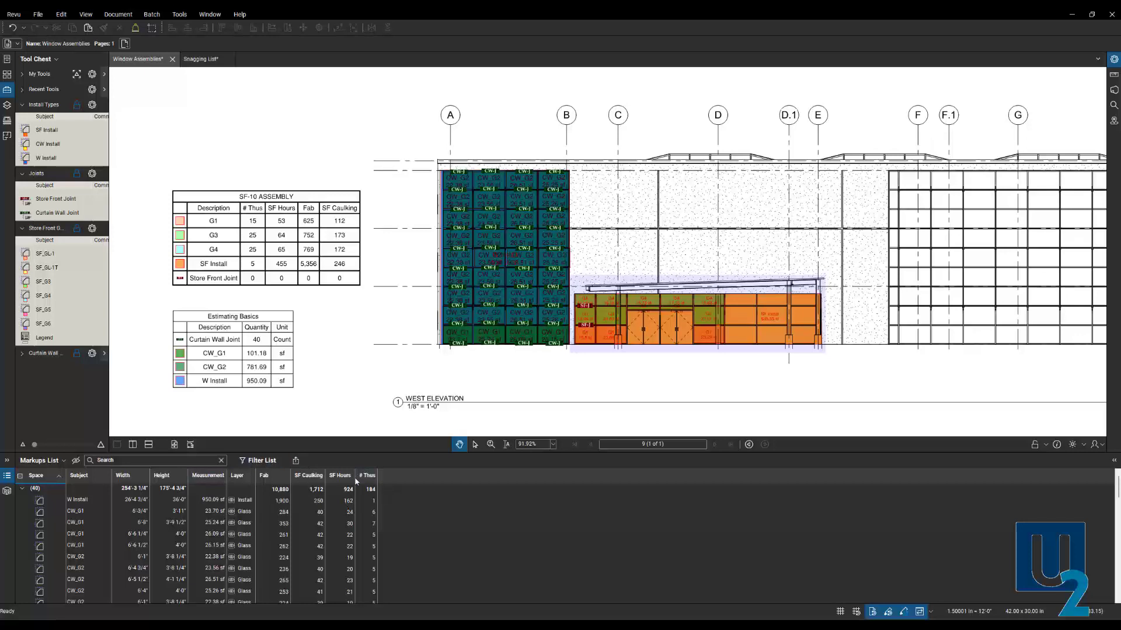
Show the Export Summary choices: CSV, XML, PDF and Print Summary
{"action": "left_click", "coordinate": [297, 462]}
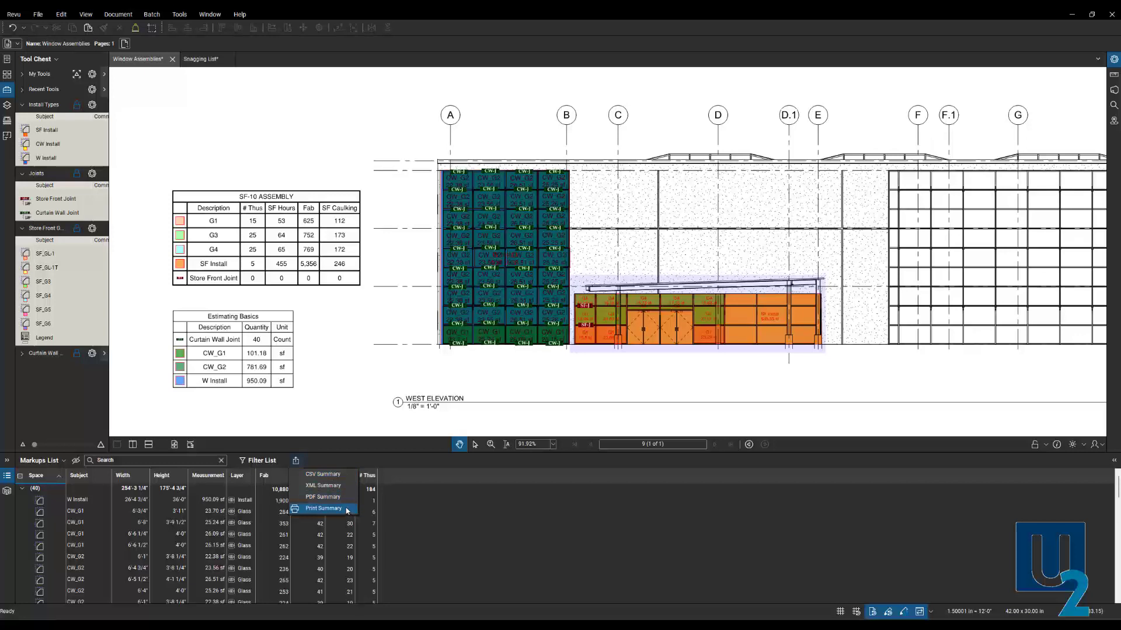
Start a CSV Summary and review its Columns and Filter and Sort settings, sorted by Space ascending
{"action": "left_click", "coordinate": [336, 478]}
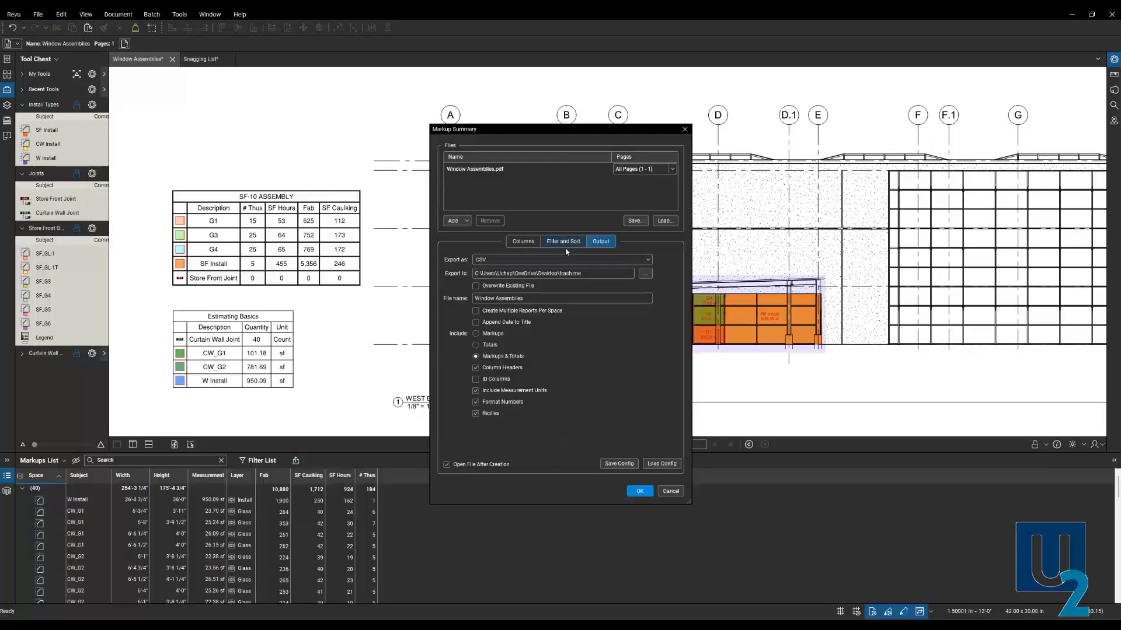
{"action": "left_click", "coordinate": [524, 242]}
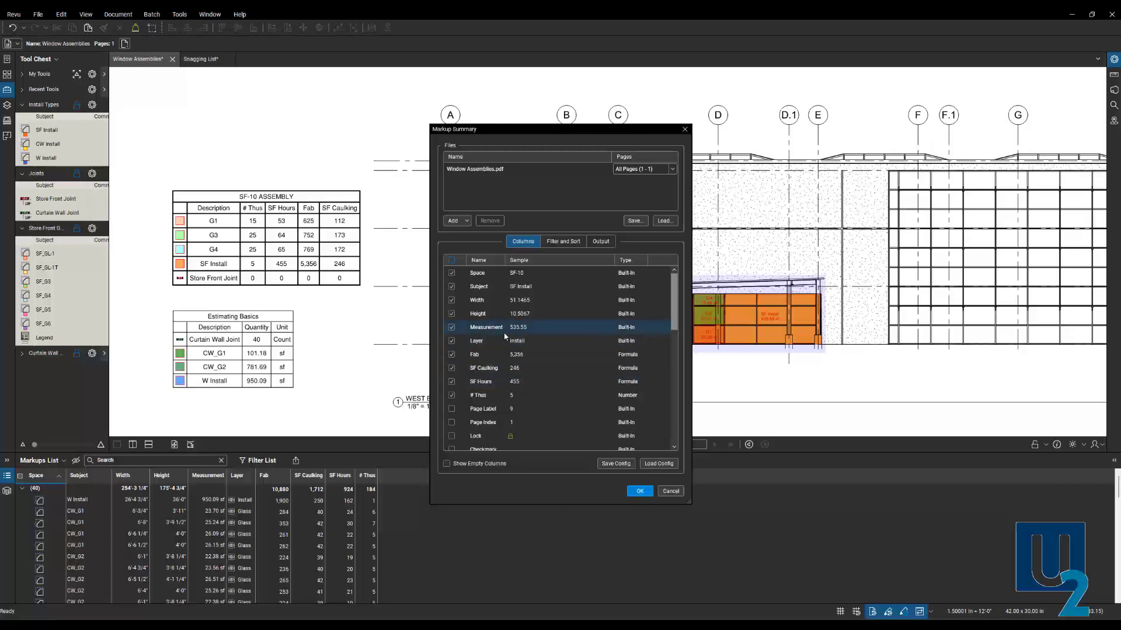
{"action": "left_click", "coordinate": [566, 245]}
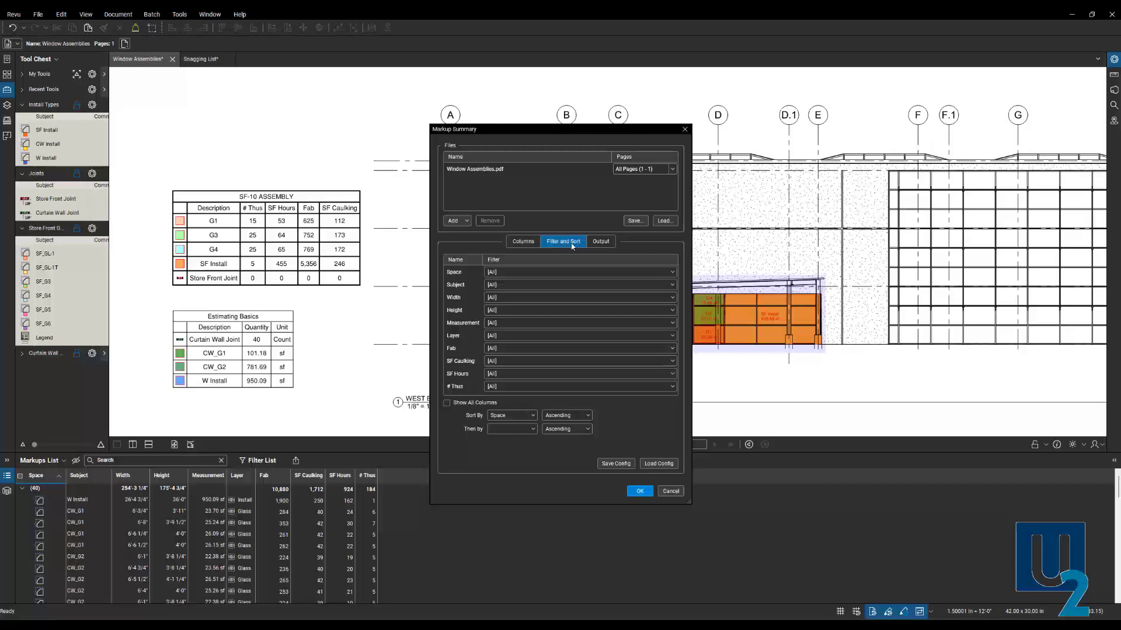
{"action": "left_click", "coordinate": [533, 418]}
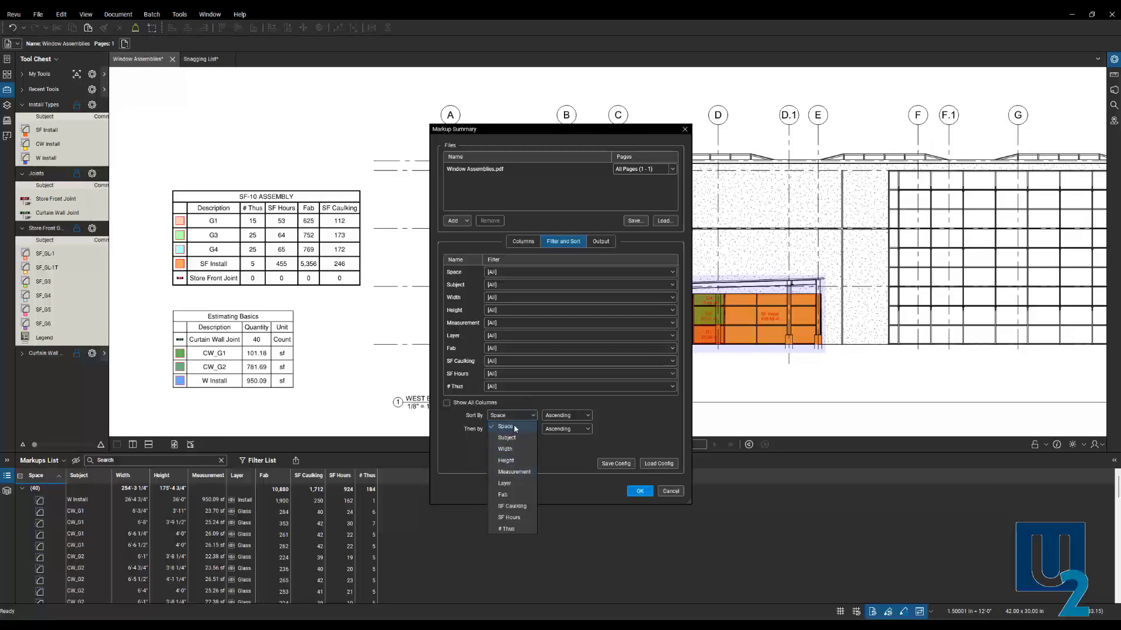
{"action": "left_click", "coordinate": [462, 415]}
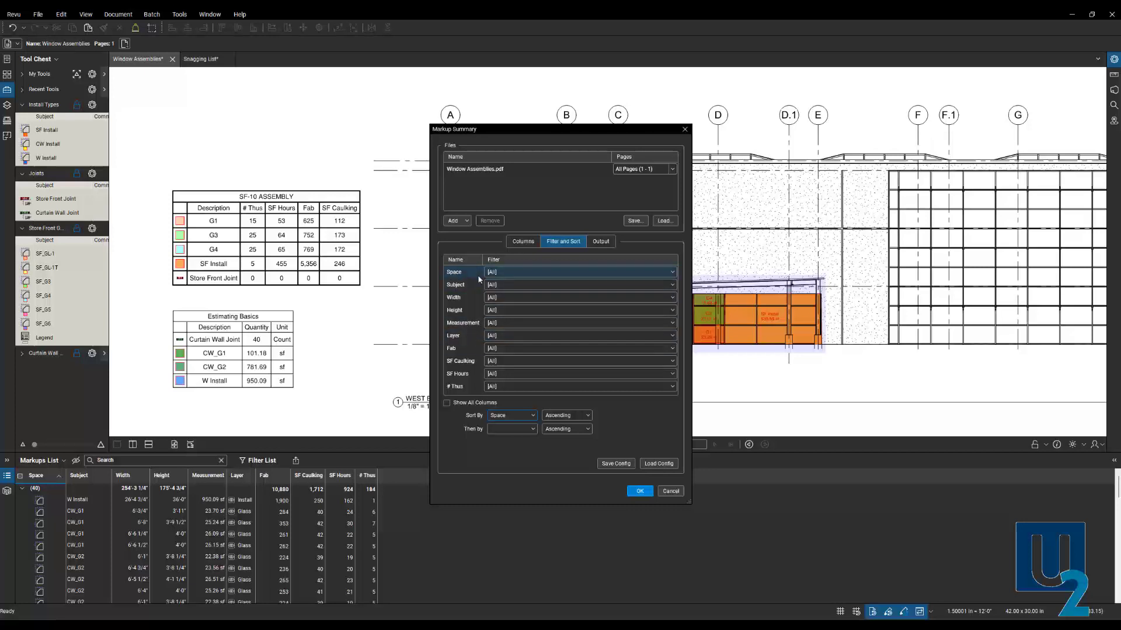
Return to the Output settings of the CSV Markup Summary
{"action": "left_click", "coordinate": [601, 242]}
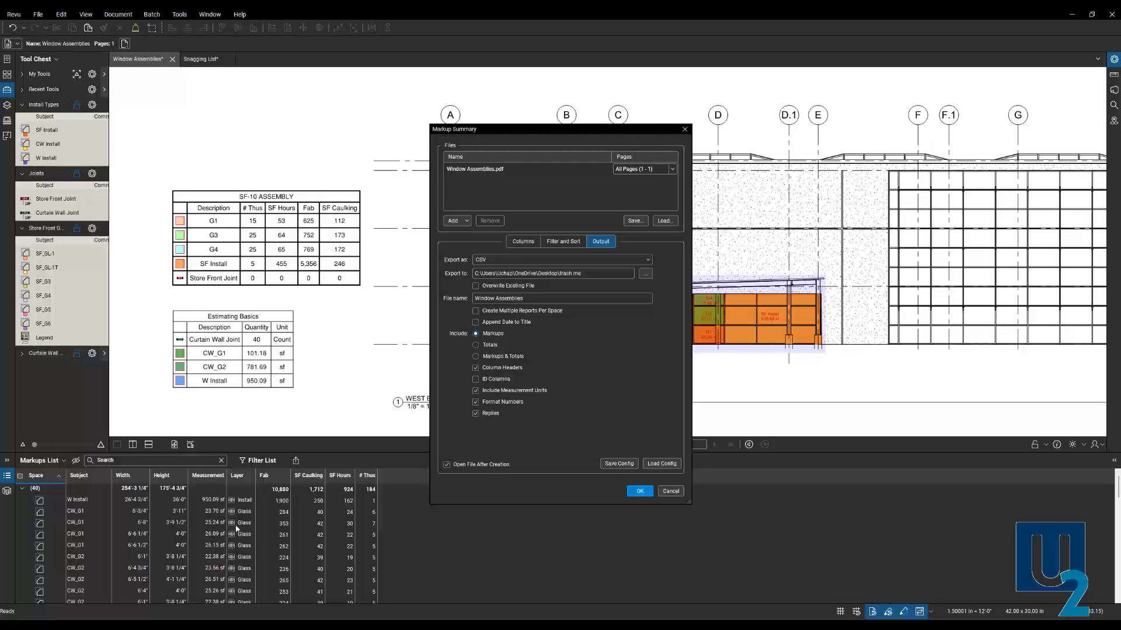
Set Include to Markups & Totals and save the summary settings as a configuration
{"action": "left_click", "coordinate": [490, 344]}
{"action": "left_click", "coordinate": [612, 461]}
Export Window Assemblies.csv and AutoFit every column of the sheet in Excel
{"action": "left_click", "coordinate": [639, 491]}
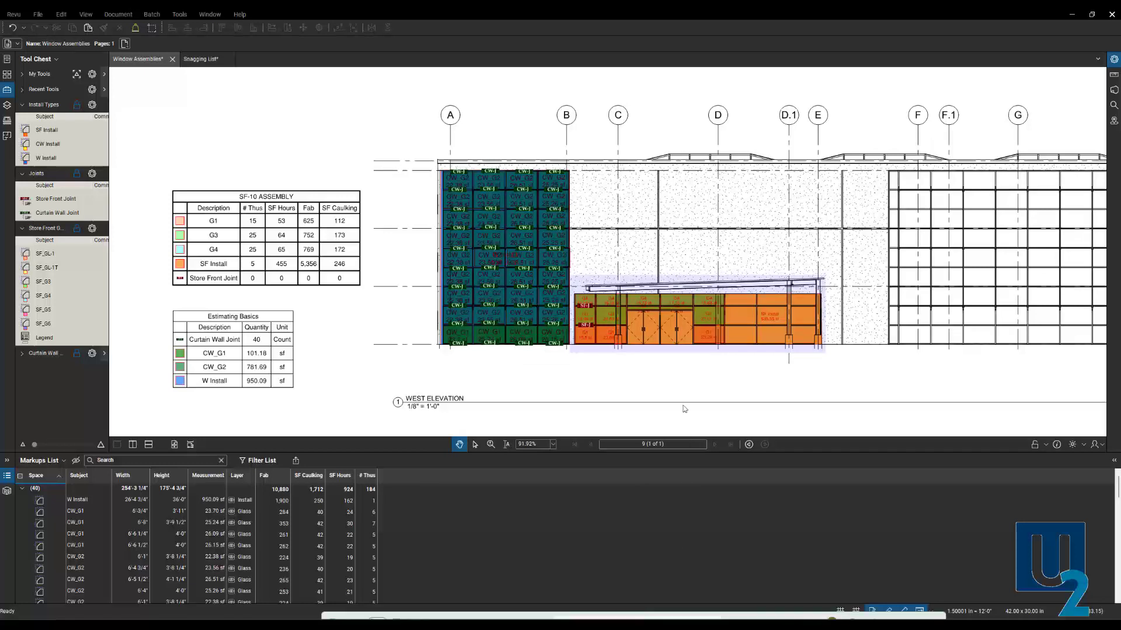
{"action": "left_click_drag", "start_coordinate": [680, 376], "coordinate": [575, 174]}
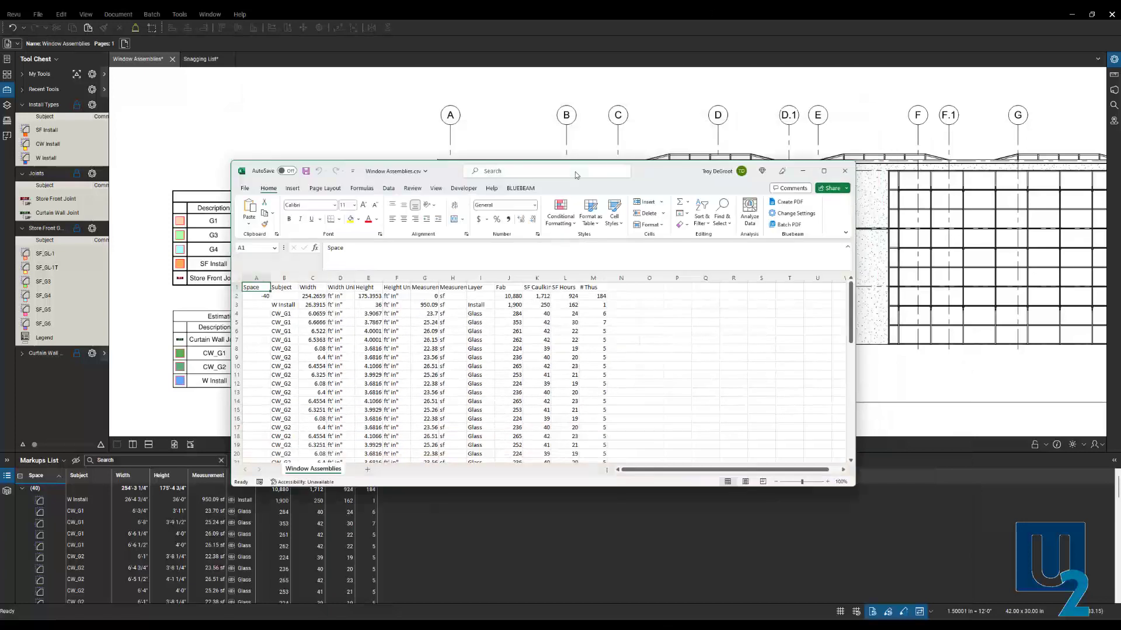
{"action": "left_click", "coordinate": [238, 279]}
{"action": "double_click", "coordinate": [270, 277]}
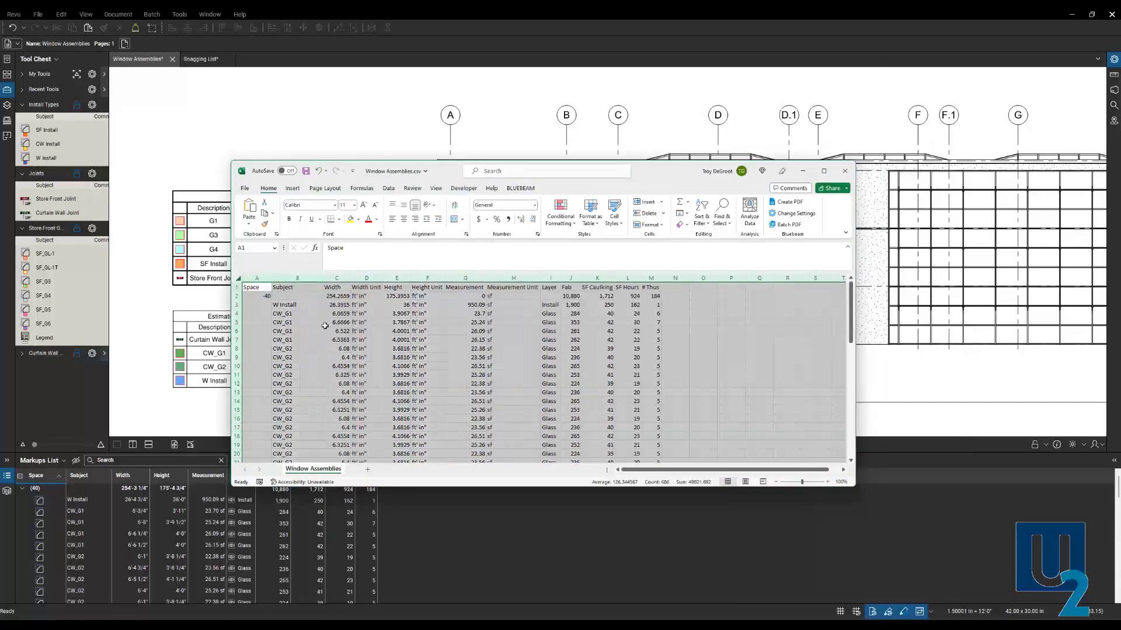
{"action": "scroll", "coordinate": [414, 357], "scroll_direction": "down", "scroll_amount": 7}
{"action": "scroll", "coordinate": [414, 357], "scroll_direction": "down", "scroll_amount": 8}
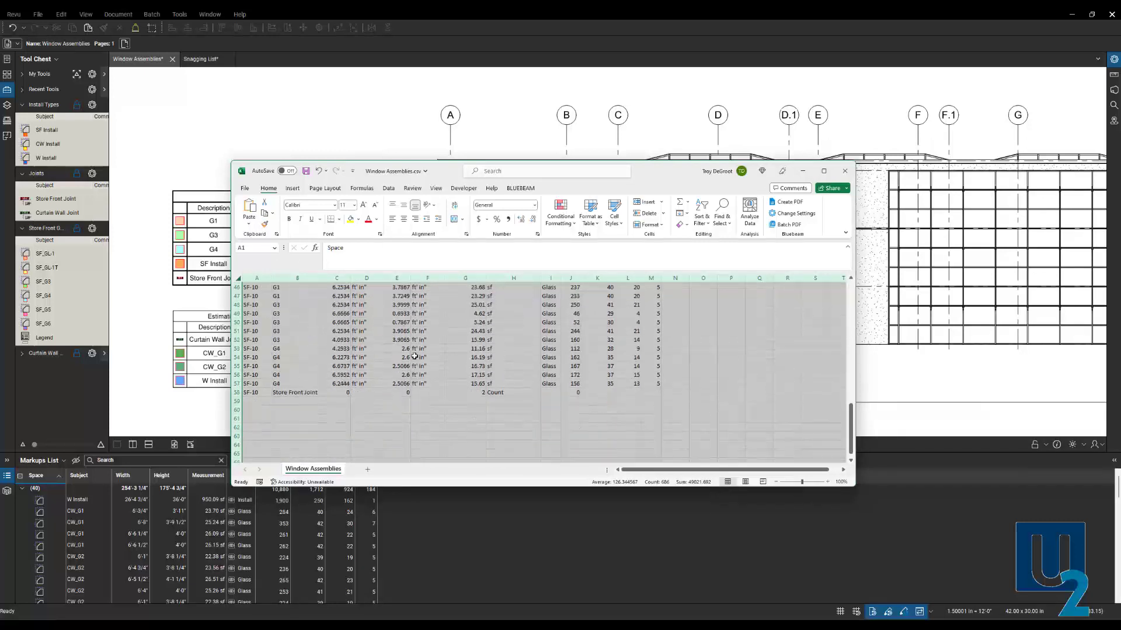
{"action": "scroll", "coordinate": [414, 357], "scroll_direction": "up", "scroll_amount": 7}
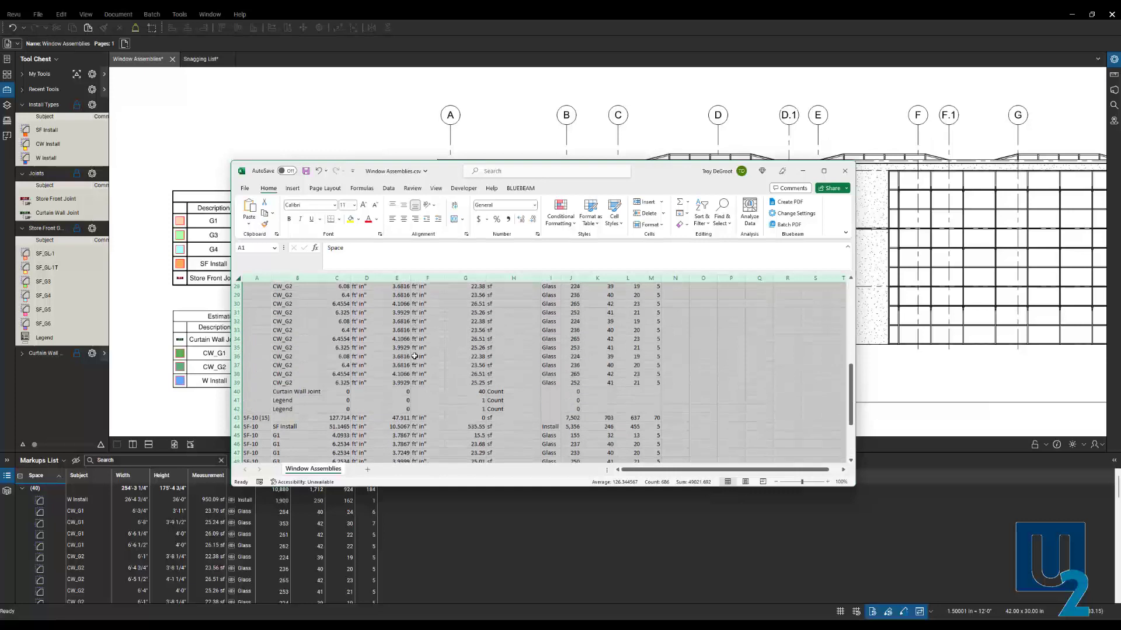
{"action": "scroll", "coordinate": [415, 356], "scroll_direction": "up", "scroll_amount": 8}
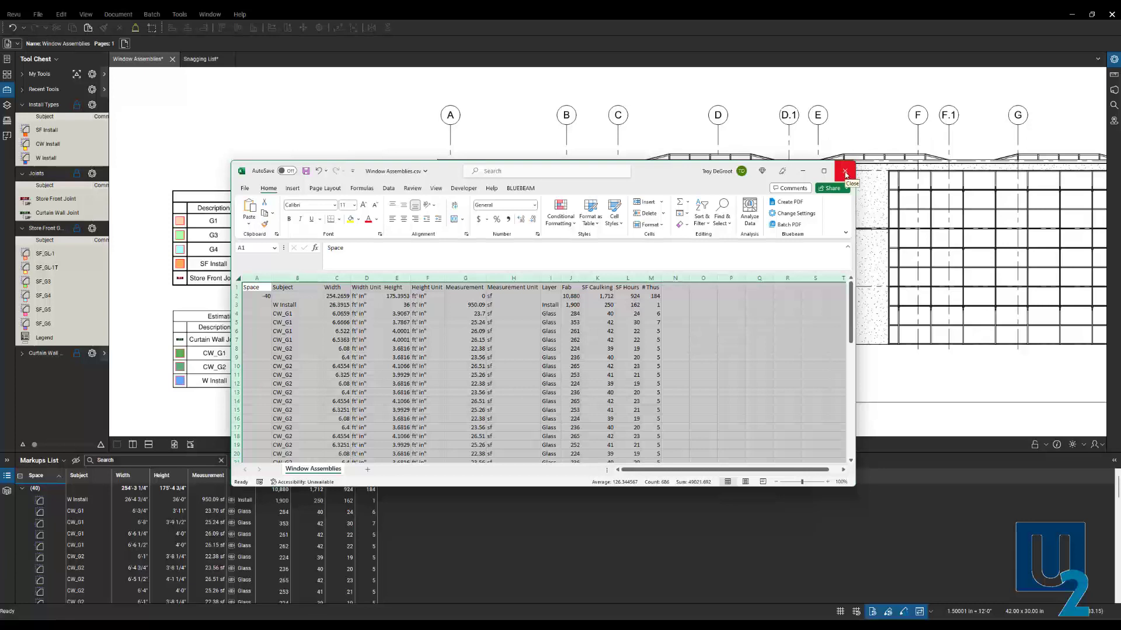
Close the exported CSV spreadsheet without saving and choose XML Summary as the markup export format
{"action": "left_click", "coordinate": [845, 175]}
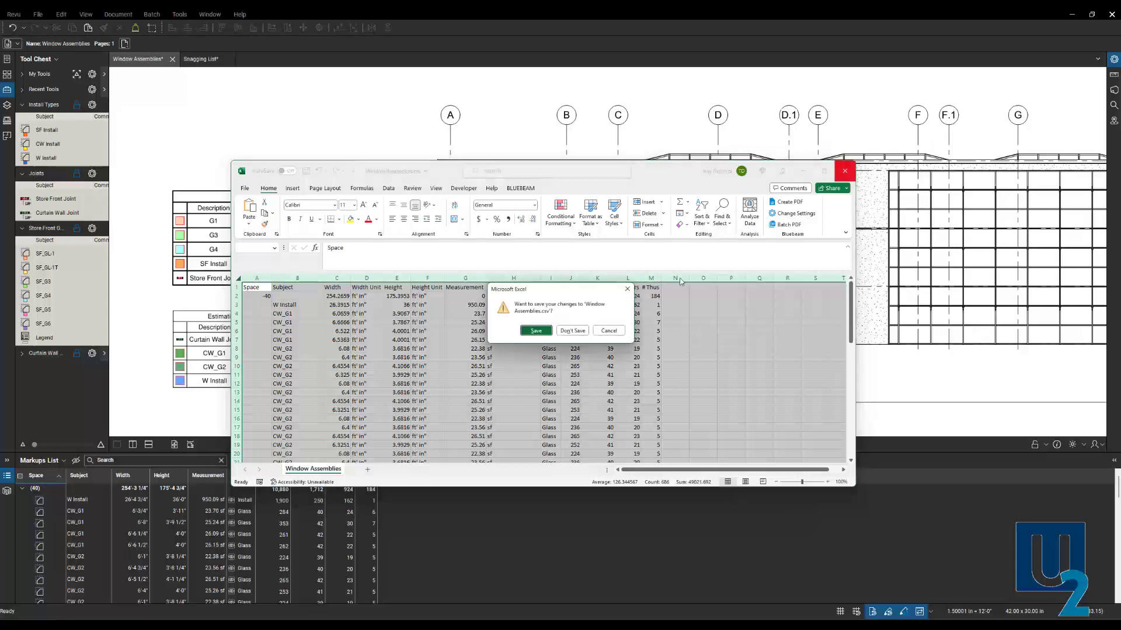
{"action": "left_click", "coordinate": [572, 331]}
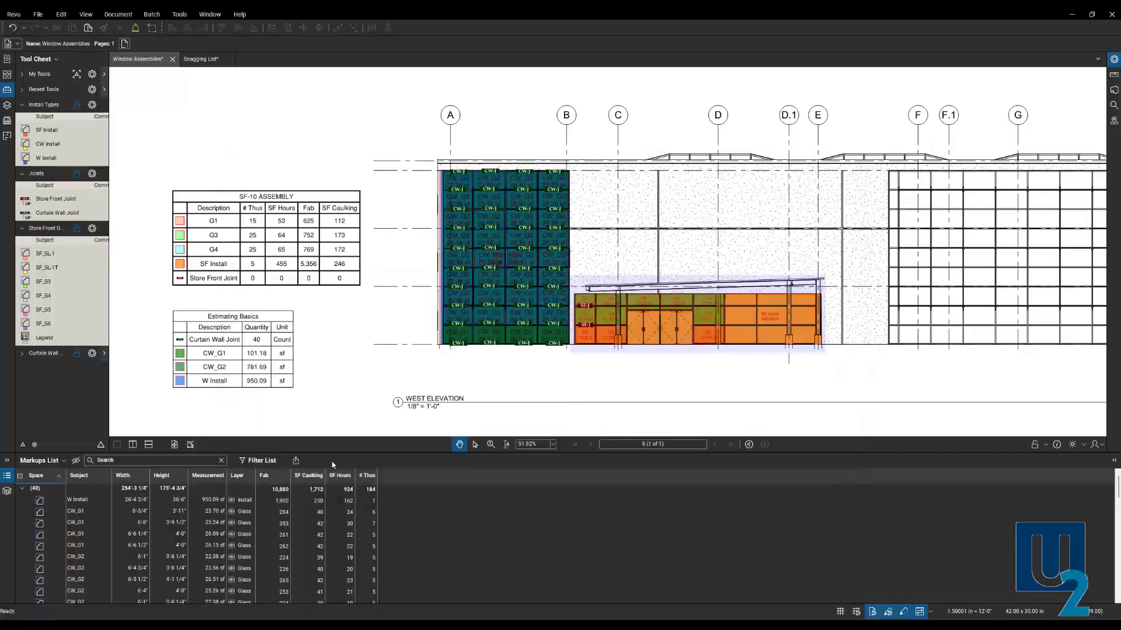
{"action": "left_click", "coordinate": [295, 461]}
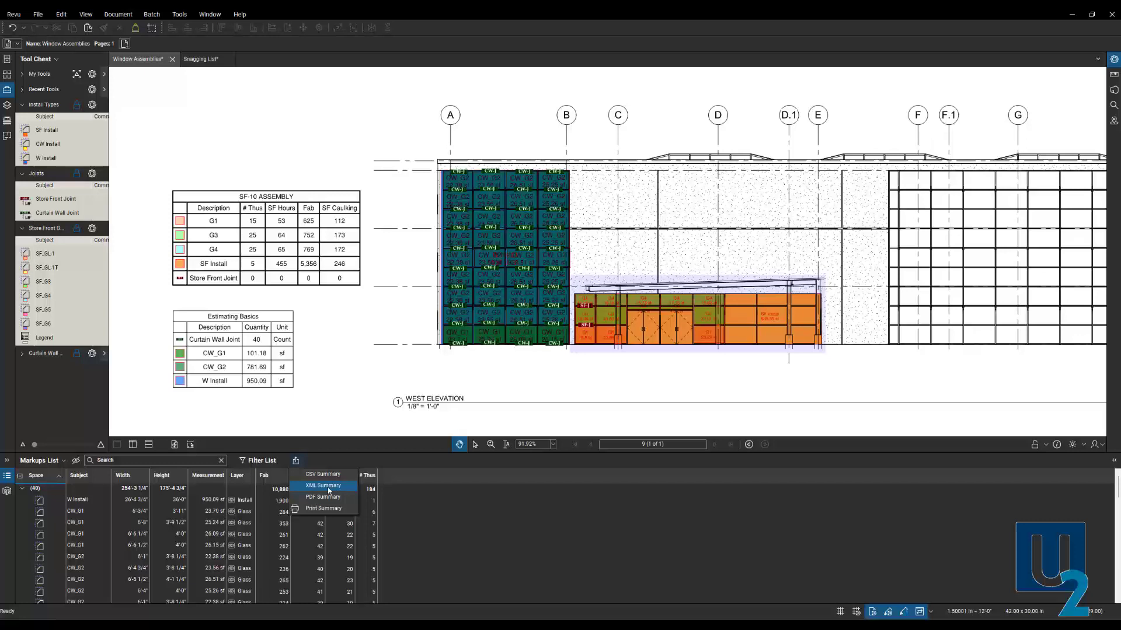
{"action": "left_click", "coordinate": [336, 487]}
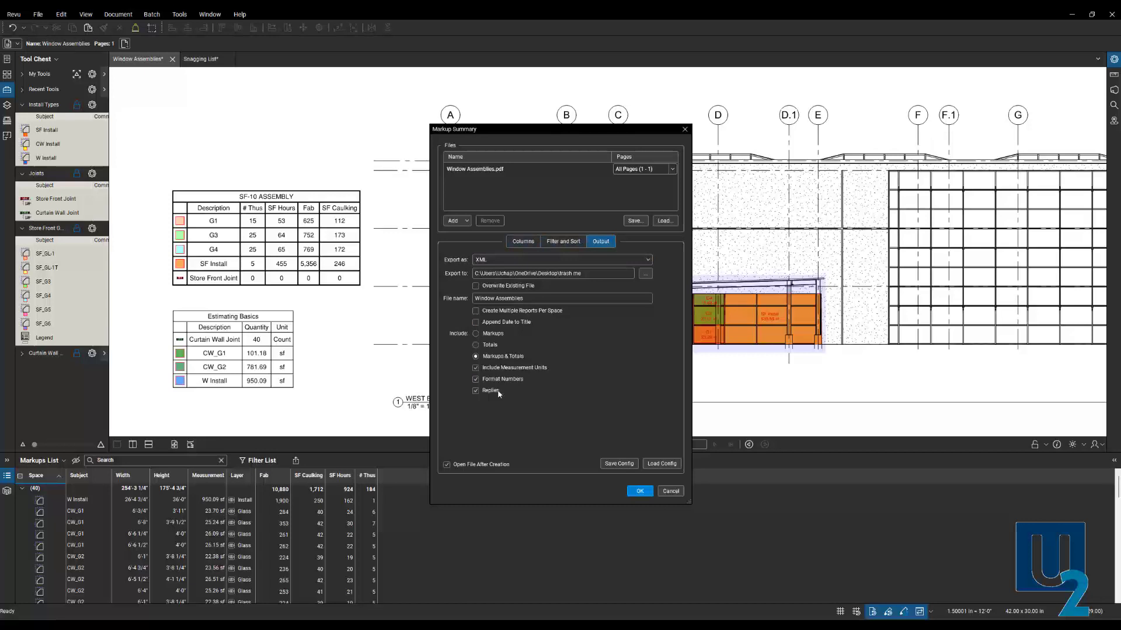
Export Window Assemblies.xml, review its Total and Markup elements in Edge, then close it
{"action": "left_click", "coordinate": [638, 491]}
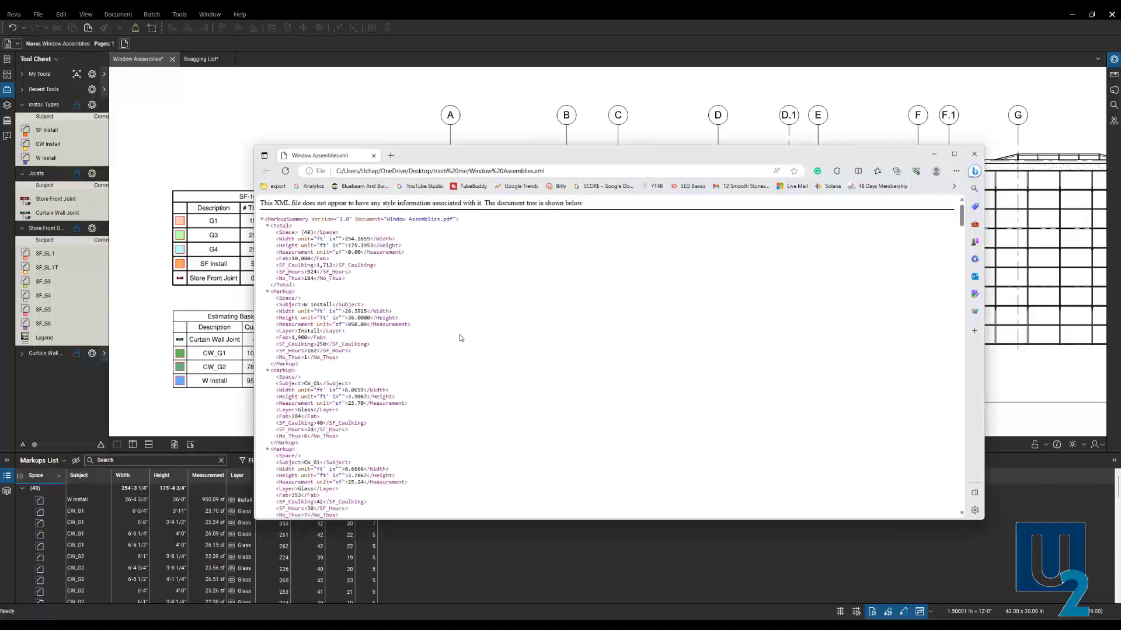
{"action": "scroll", "coordinate": [448, 287], "scroll_direction": "down", "scroll_amount": 10}
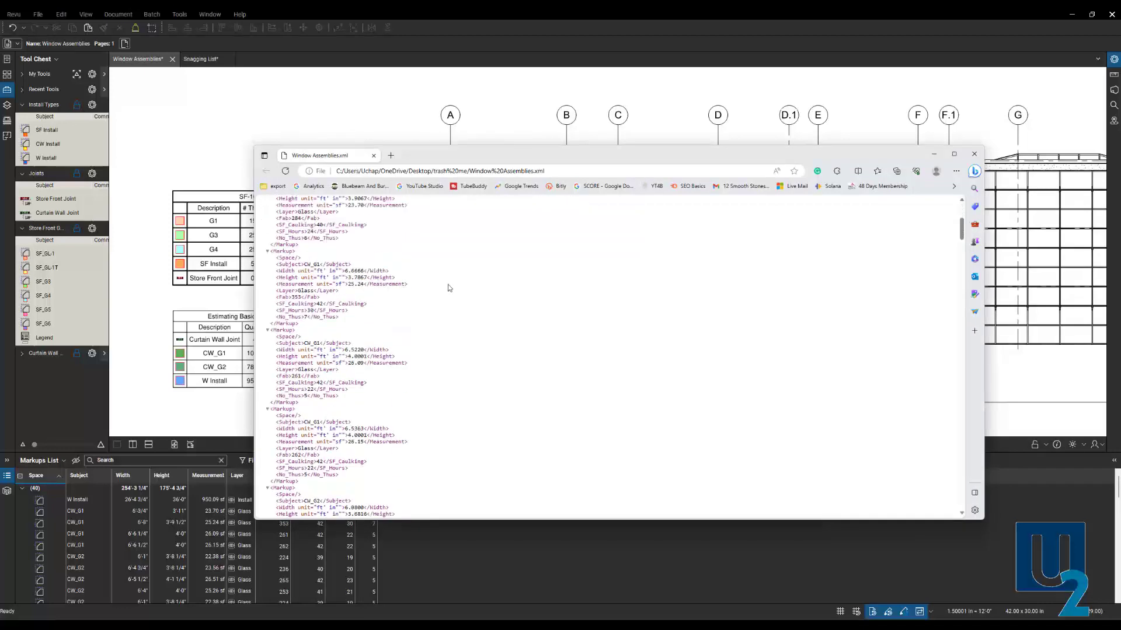
{"action": "scroll", "coordinate": [448, 287], "scroll_direction": "down", "scroll_amount": 10}
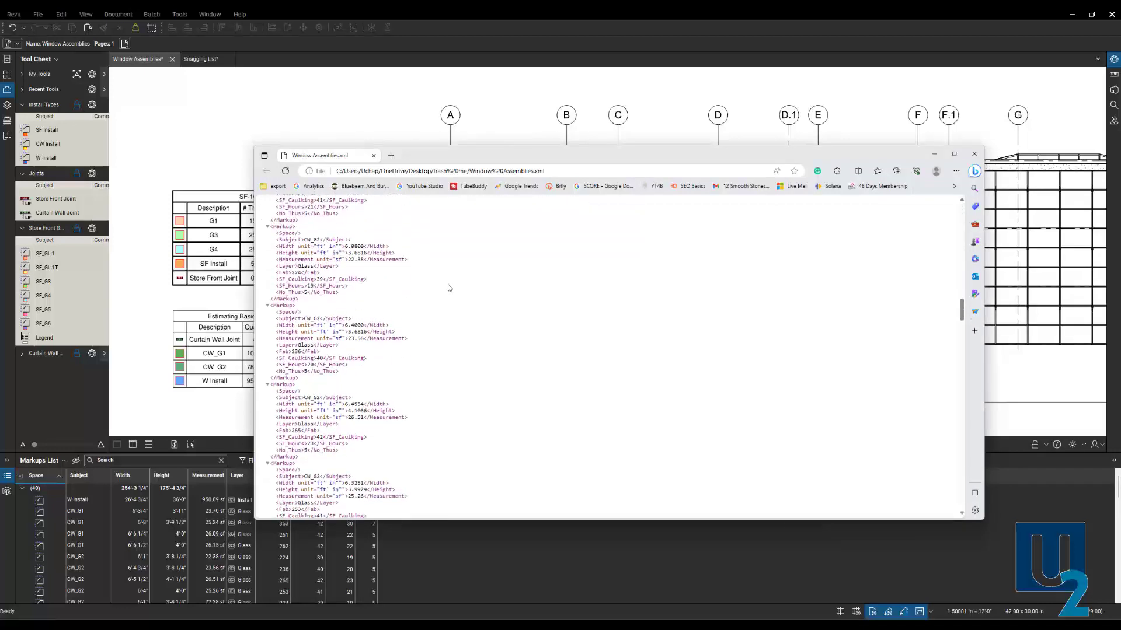
{"action": "scroll", "coordinate": [448, 287], "scroll_direction": "up", "scroll_amount": 11}
{"action": "scroll", "coordinate": [449, 287], "scroll_direction": "up", "scroll_amount": 10}
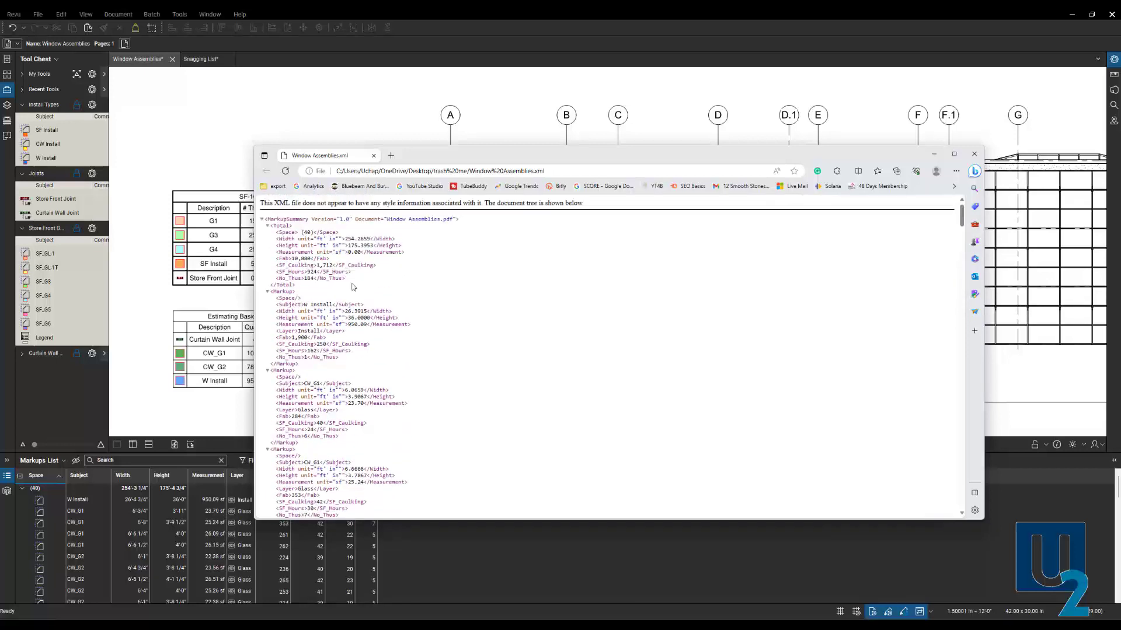
{"action": "left_click_drag", "start_coordinate": [343, 278], "coordinate": [367, 361]}
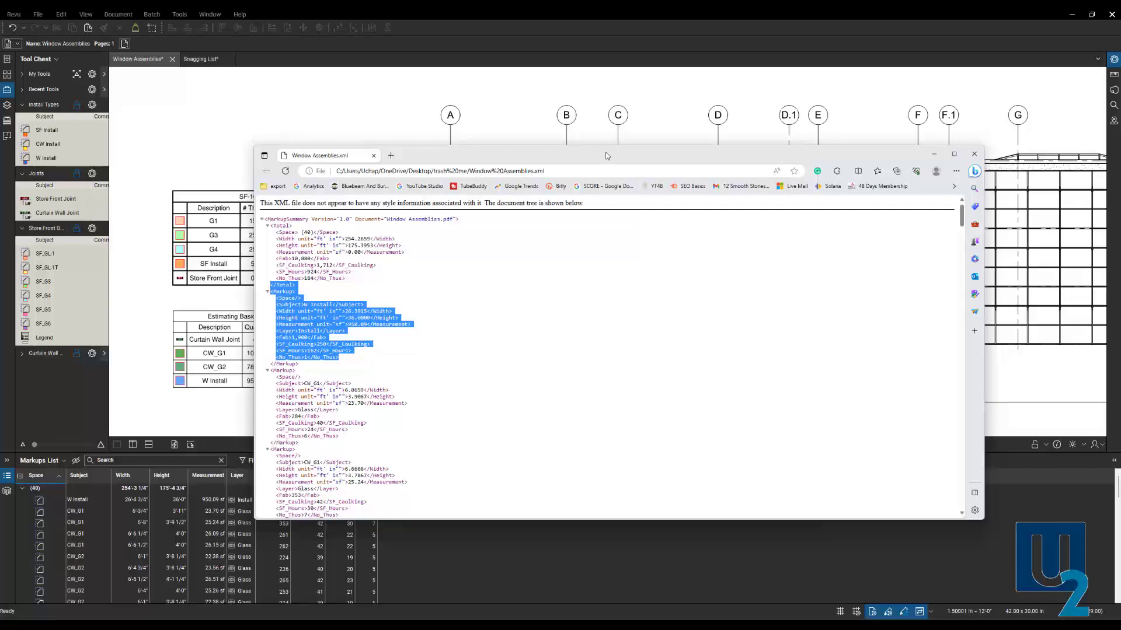
{"action": "left_click", "coordinate": [974, 155]}
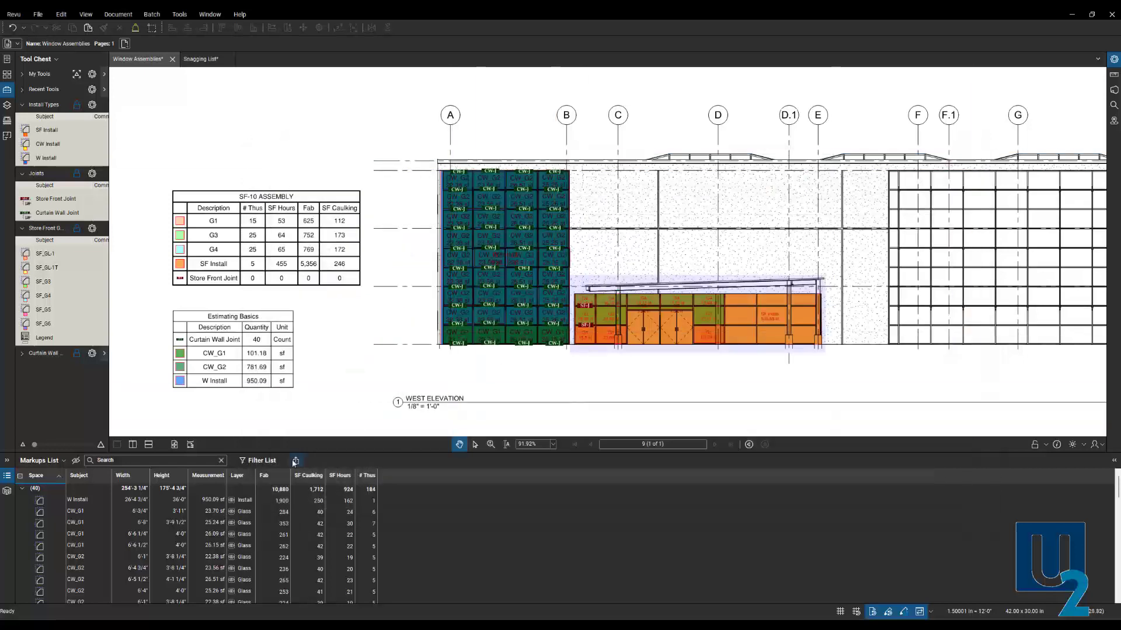
Switch to the Snagging List drawing and frame its floor plan, summary tables and title block
{"action": "left_click", "coordinate": [296, 461]}
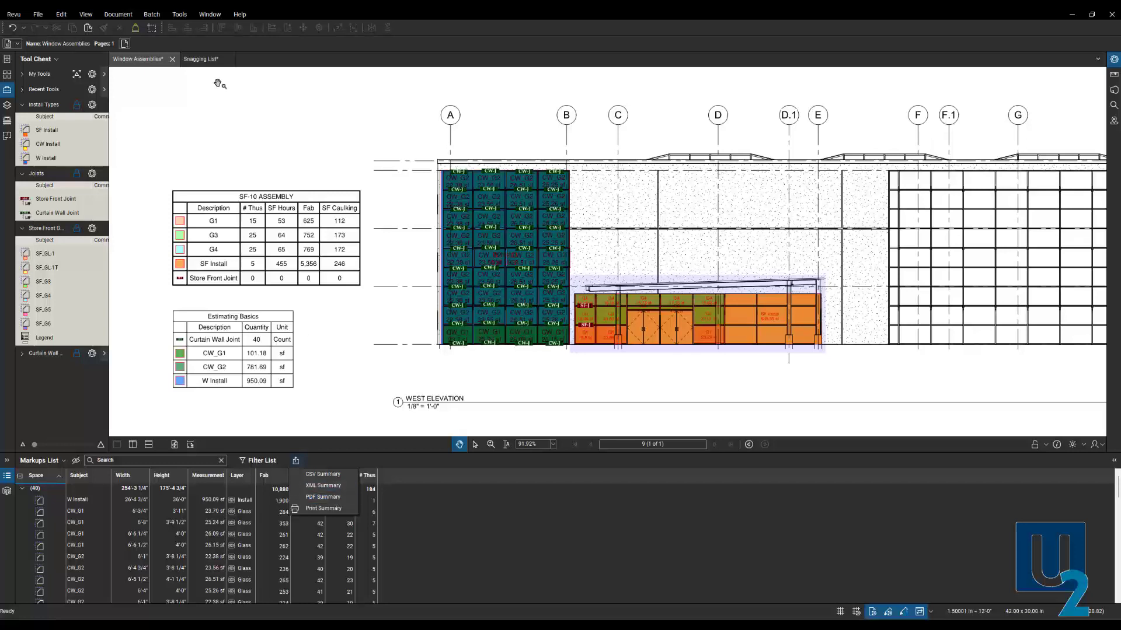
{"action": "left_click", "coordinate": [207, 60]}
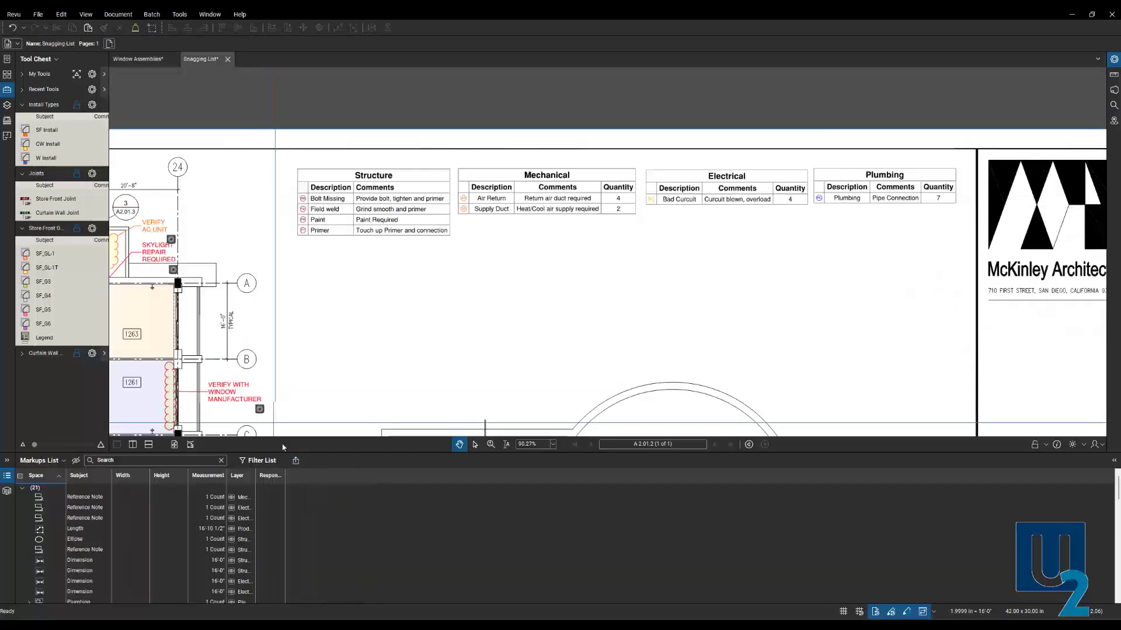
{"action": "scroll", "coordinate": [449, 309], "scroll_direction": "down", "scroll_amount": 3}
{"action": "left_click_drag", "start_coordinate": [369, 359], "coordinate": [460, 265]}
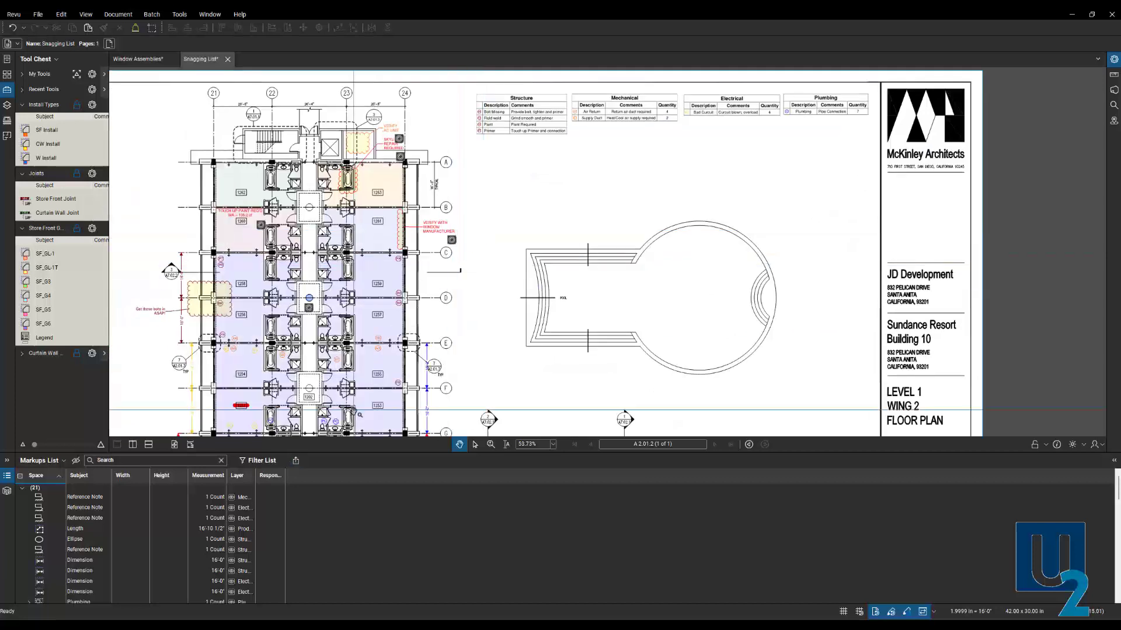
Start a PDF Summary for Snagging List.pdf and review its Columns and Filter and Sort settings
{"action": "left_click", "coordinate": [297, 461]}
{"action": "left_click", "coordinate": [320, 498]}
{"action": "left_click", "coordinate": [522, 243]}
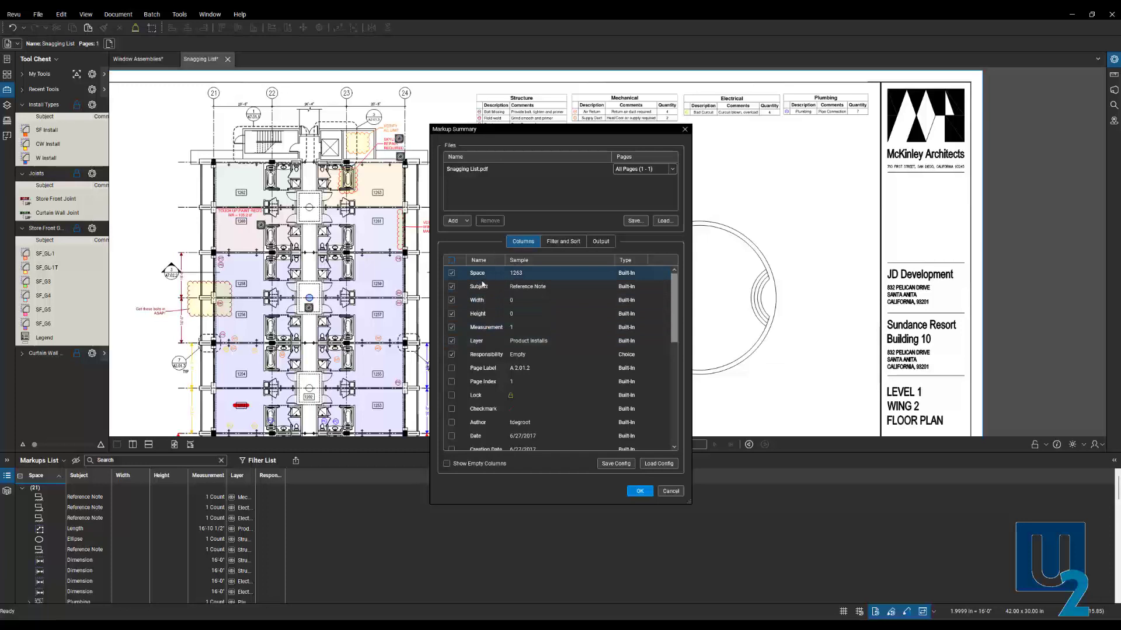
{"action": "left_click", "coordinate": [560, 243]}
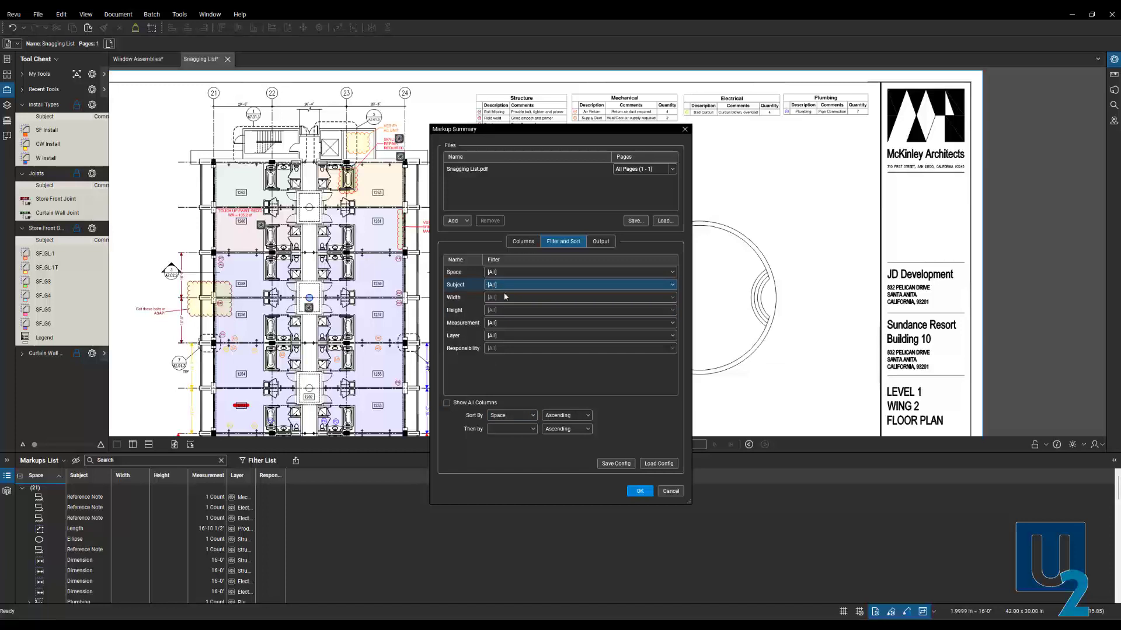
Restrict the summary's Layer filter from [All] to Mechanical only
{"action": "left_click", "coordinate": [673, 338]}
{"action": "left_click", "coordinate": [673, 338]}
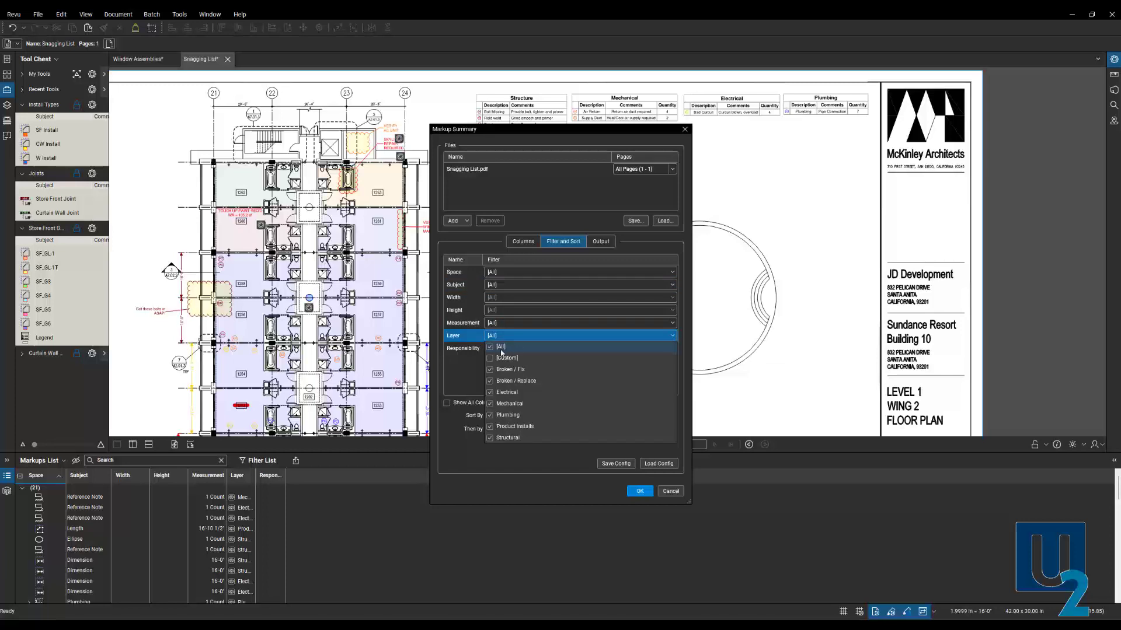
{"action": "left_click", "coordinate": [490, 347]}
{"action": "left_click", "coordinate": [491, 403]}
{"action": "left_click", "coordinate": [541, 462]}
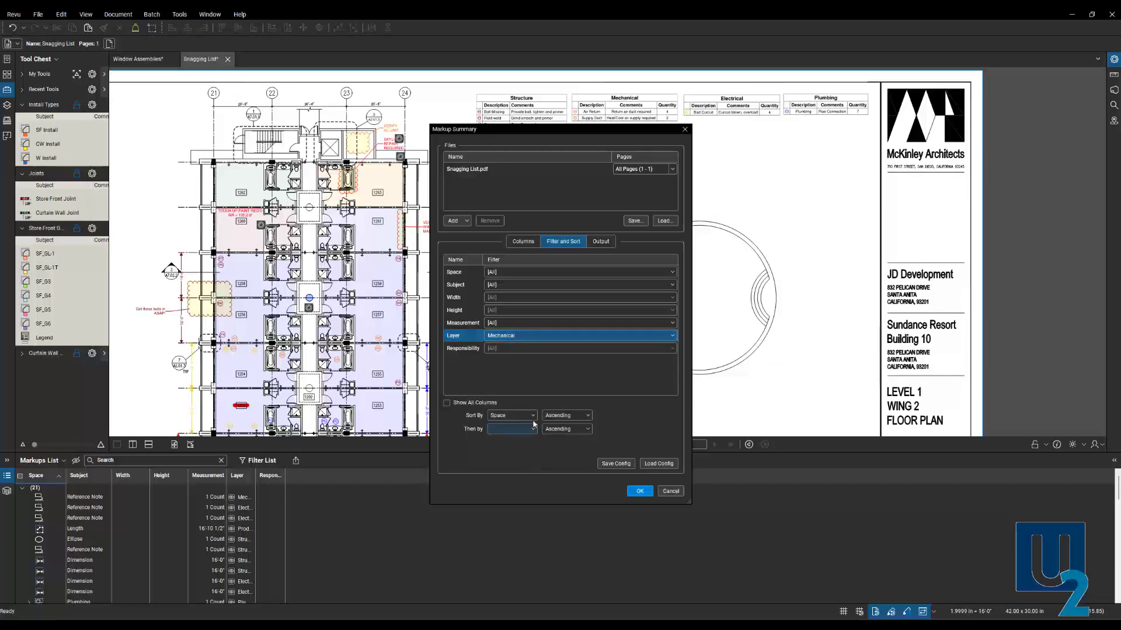
{"action": "left_click", "coordinate": [602, 242]}
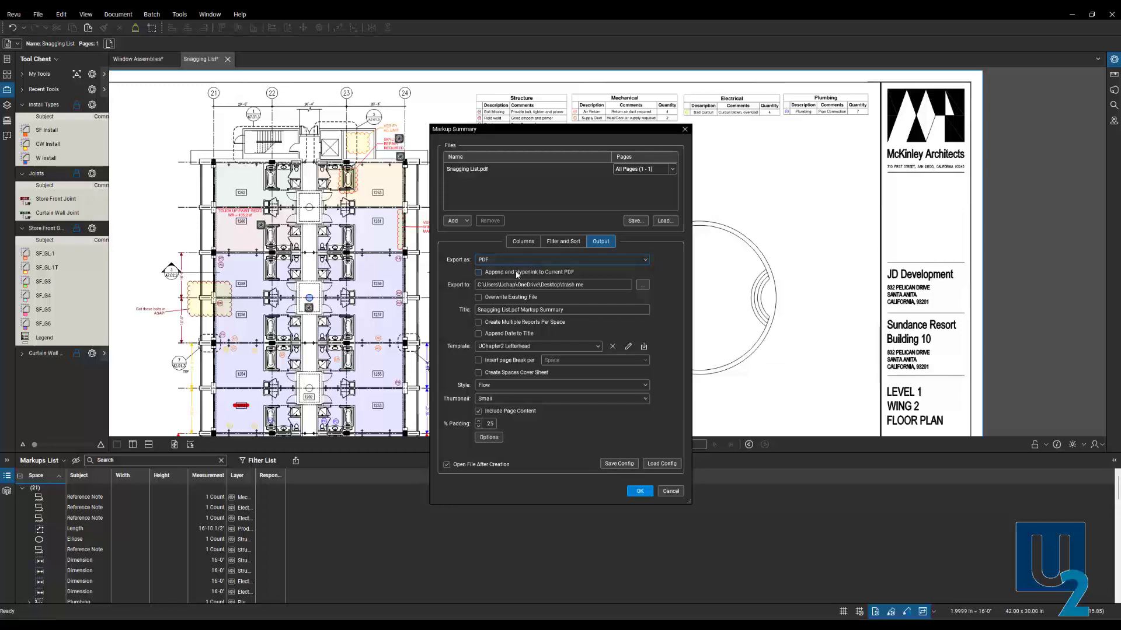
Enable Append and Hyperlink to Current PDF, keeping the UChapter2 Letterhead template
{"action": "left_click", "coordinate": [478, 273]}
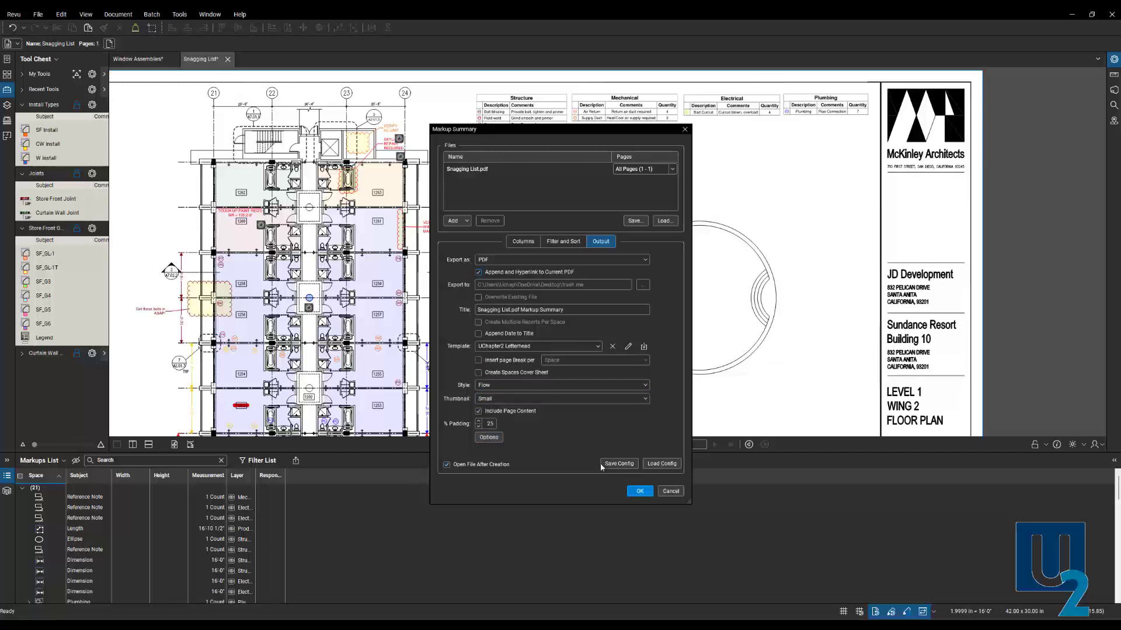
Generate the Mechanical markup summary and page through the appended letterhead summary pages
{"action": "left_click", "coordinate": [645, 490]}
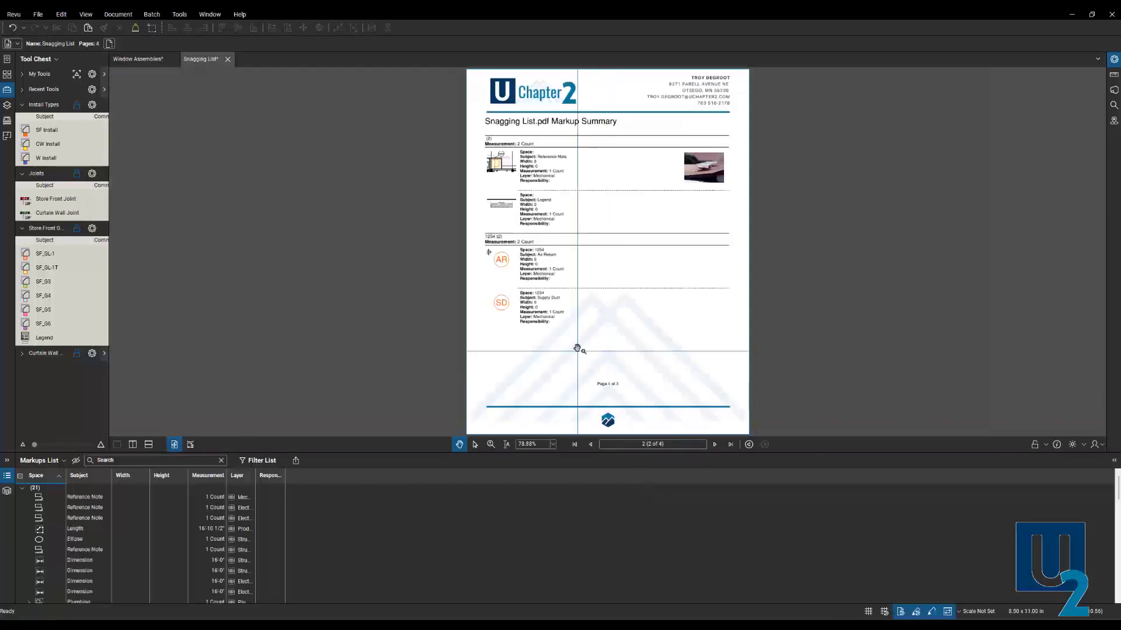
{"action": "scroll", "coordinate": [594, 238], "scroll_direction": "up", "scroll_amount": 2}
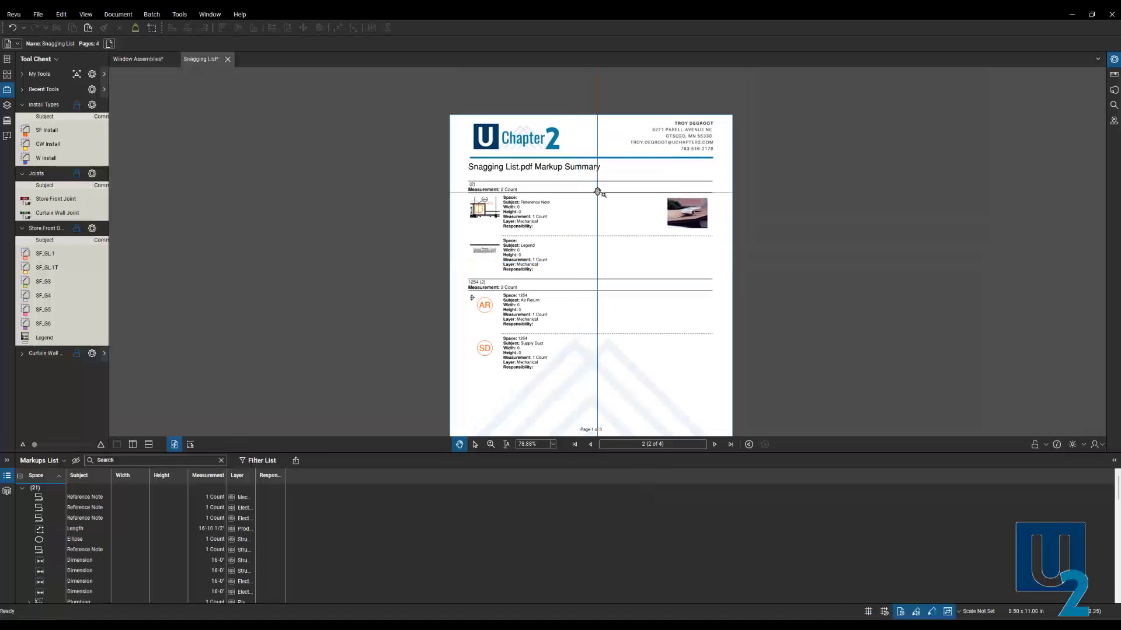
{"action": "scroll", "coordinate": [605, 274], "scroll_direction": "down", "scroll_amount": 1}
{"action": "scroll", "coordinate": [603, 249], "scroll_direction": "down", "scroll_amount": 1}
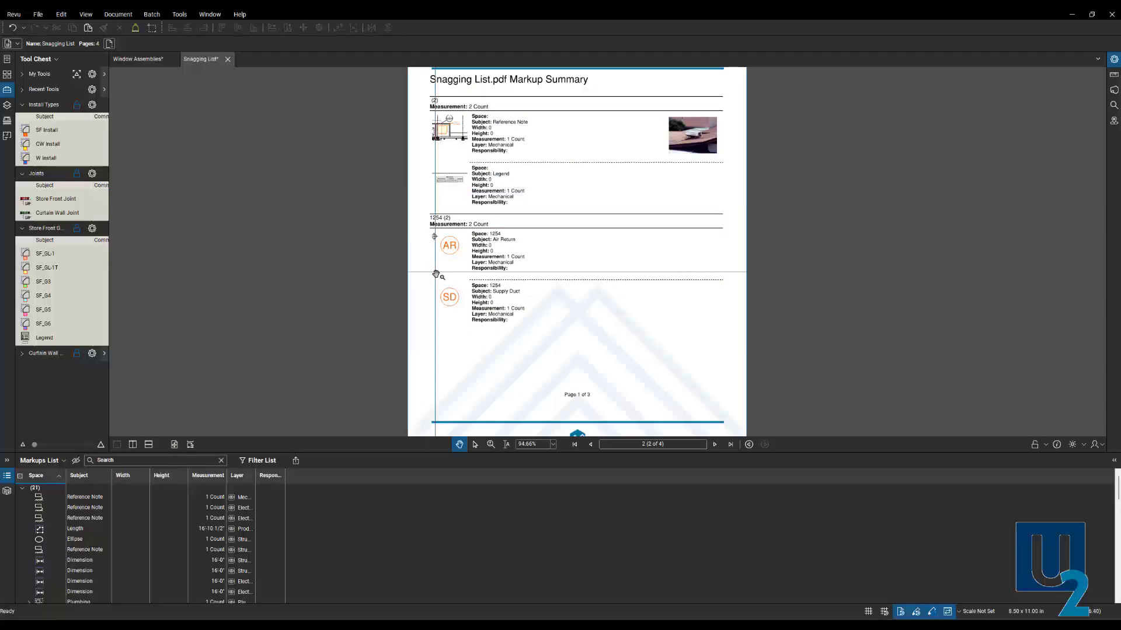
{"action": "left_click", "coordinate": [715, 444]}
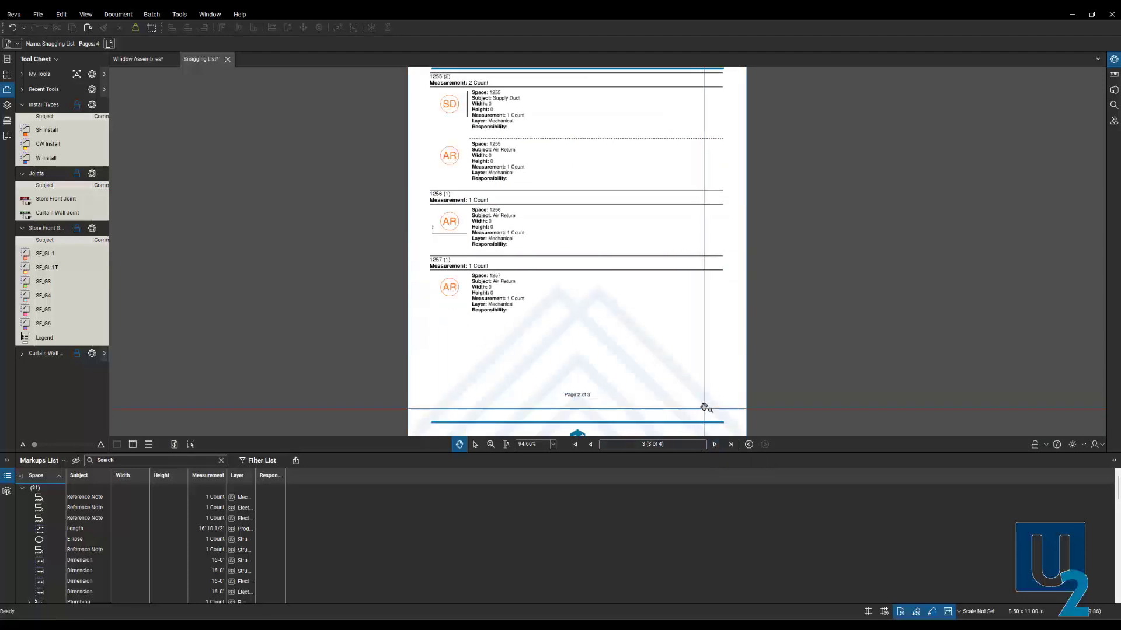
{"action": "scroll", "coordinate": [513, 179], "scroll_direction": "up", "scroll_amount": 2}
{"action": "scroll", "coordinate": [512, 111], "scroll_direction": "up", "scroll_amount": 5}
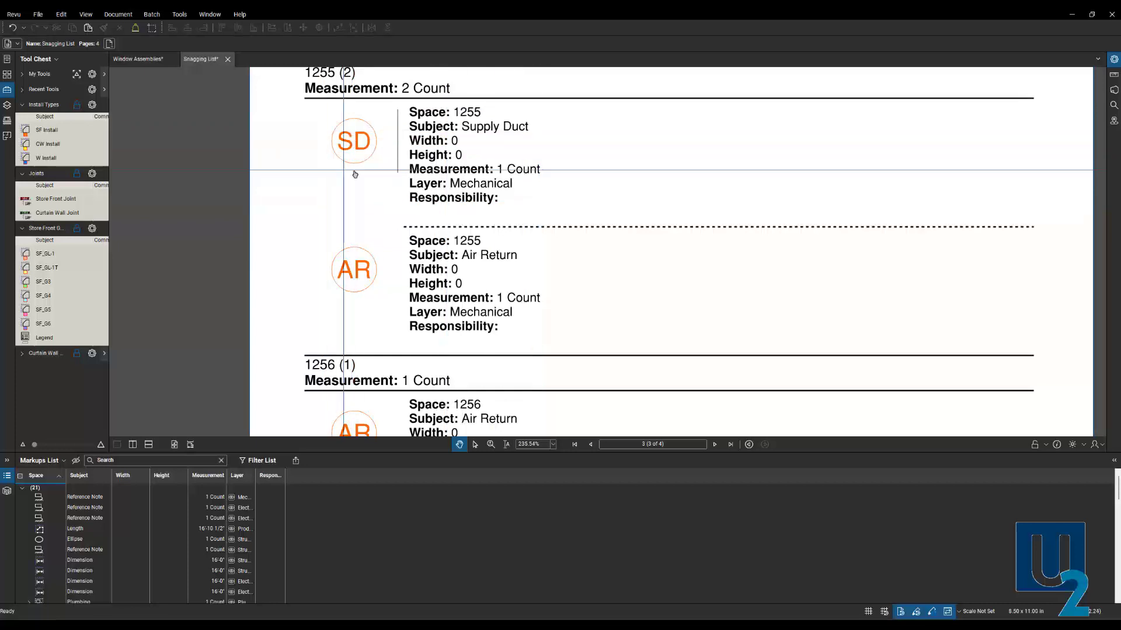
{"action": "scroll", "coordinate": [391, 228], "scroll_direction": "down", "scroll_amount": 1}
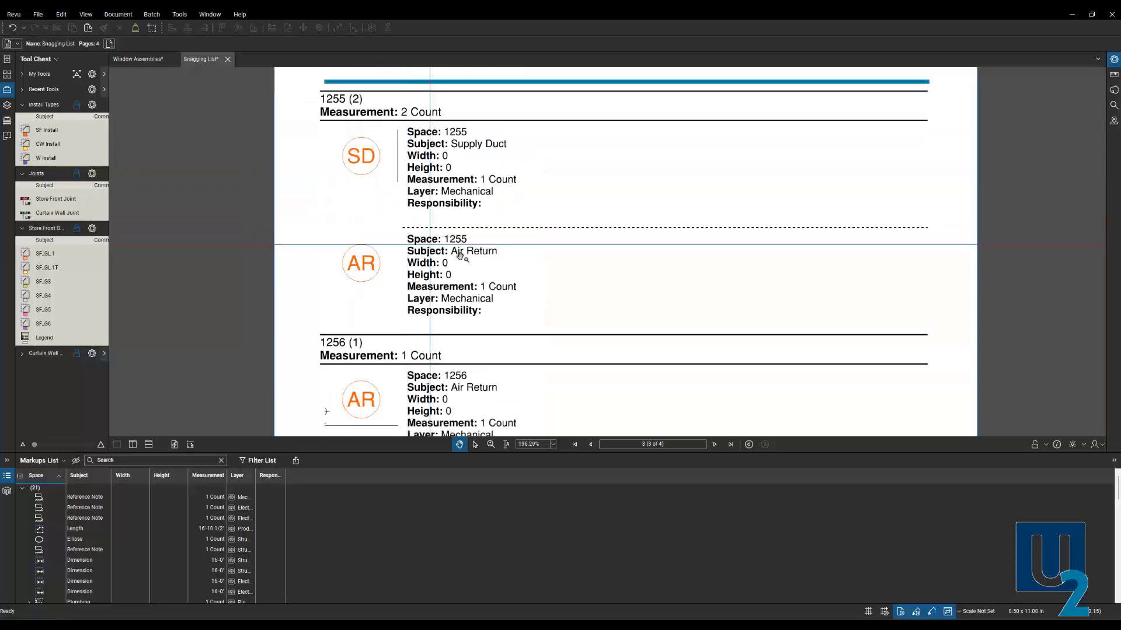
{"action": "left_click", "coordinate": [590, 445]}
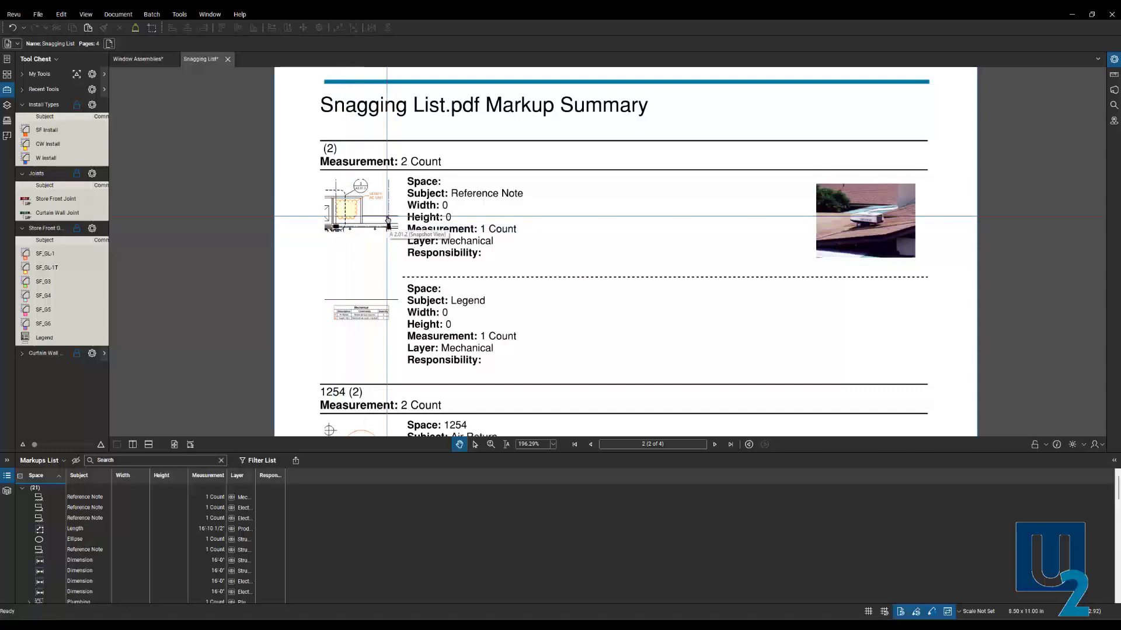
{"action": "scroll", "coordinate": [385, 245], "scroll_direction": "down", "scroll_amount": 2}
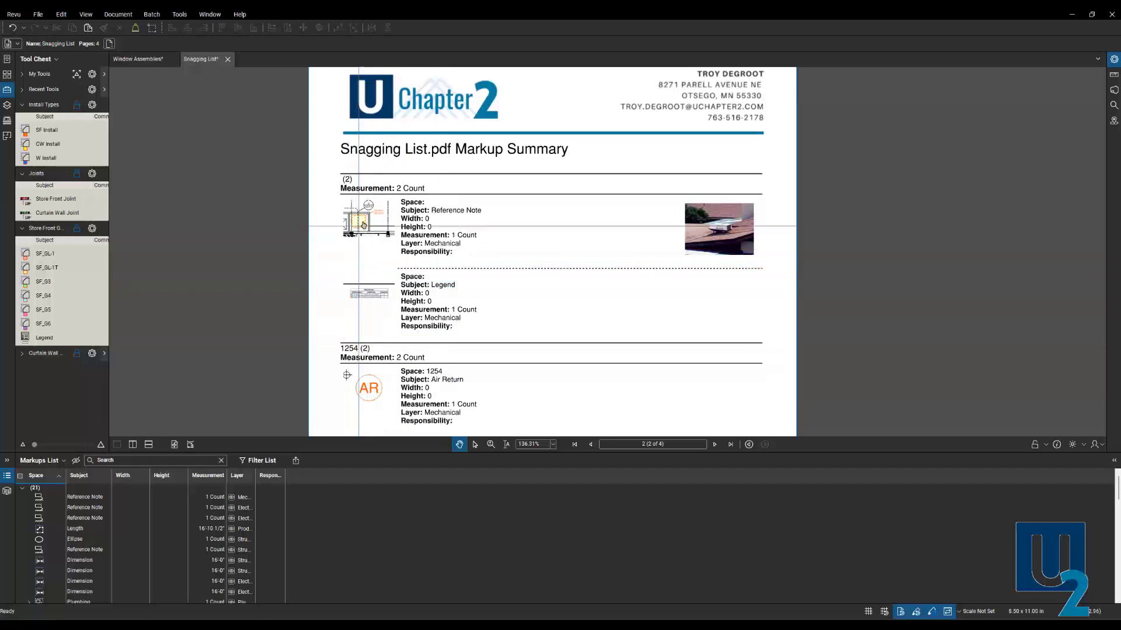
{"action": "scroll", "coordinate": [364, 224], "scroll_direction": "up", "scroll_amount": 1}
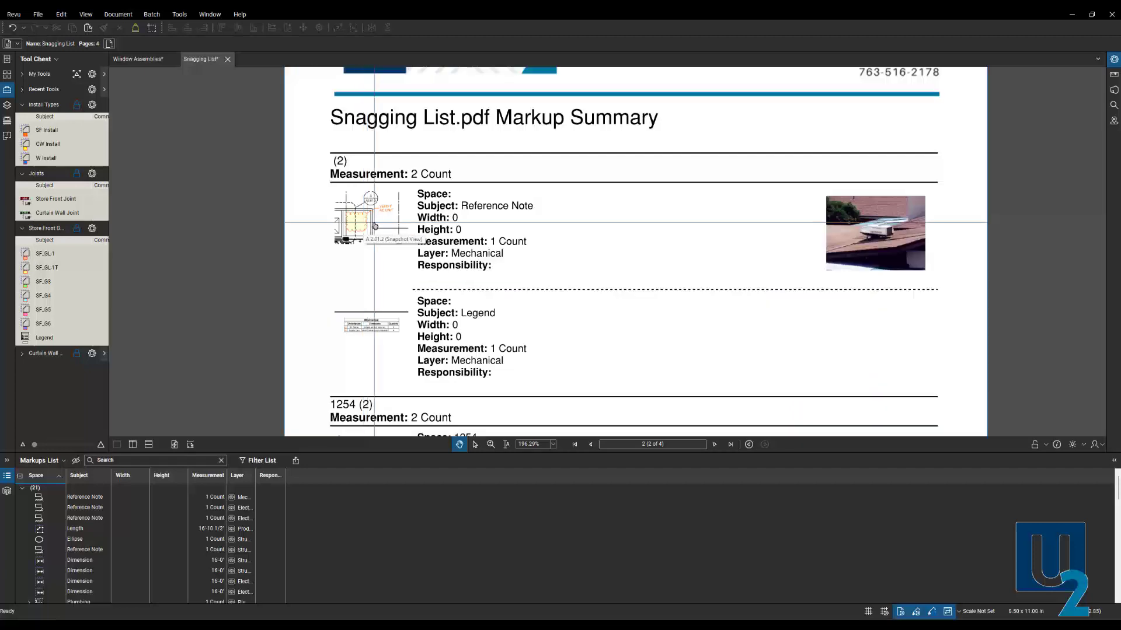
Follow a summary snapshot link to its markup on the A2.01.2 plan and show page thumbnails
{"action": "left_click", "coordinate": [374, 225]}
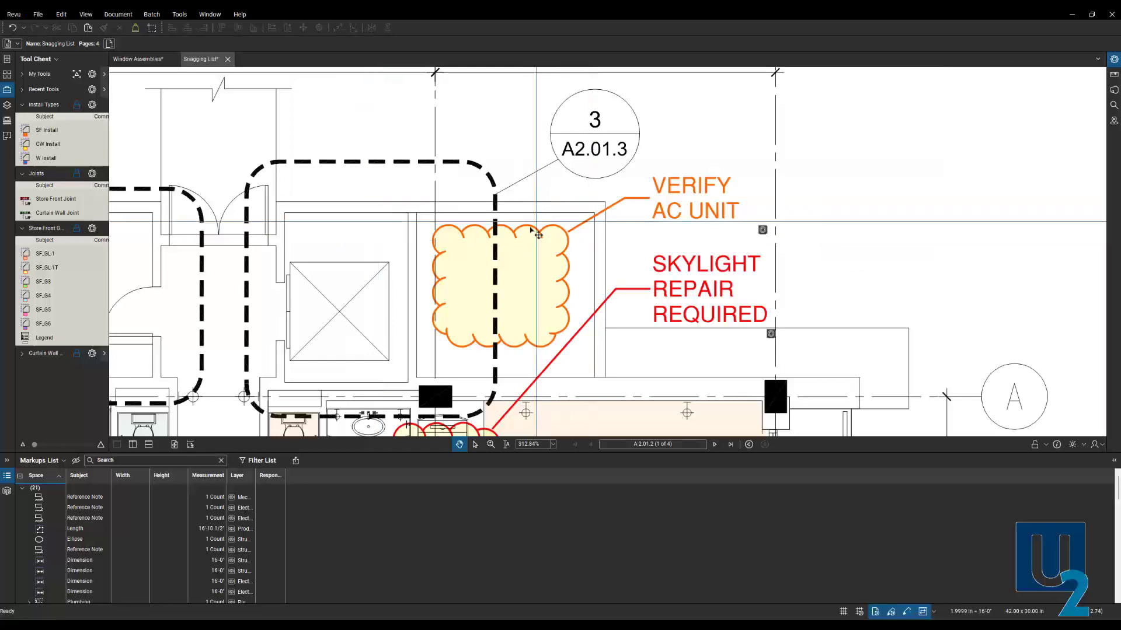
{"action": "scroll", "coordinate": [563, 240], "scroll_direction": "down", "scroll_amount": 4}
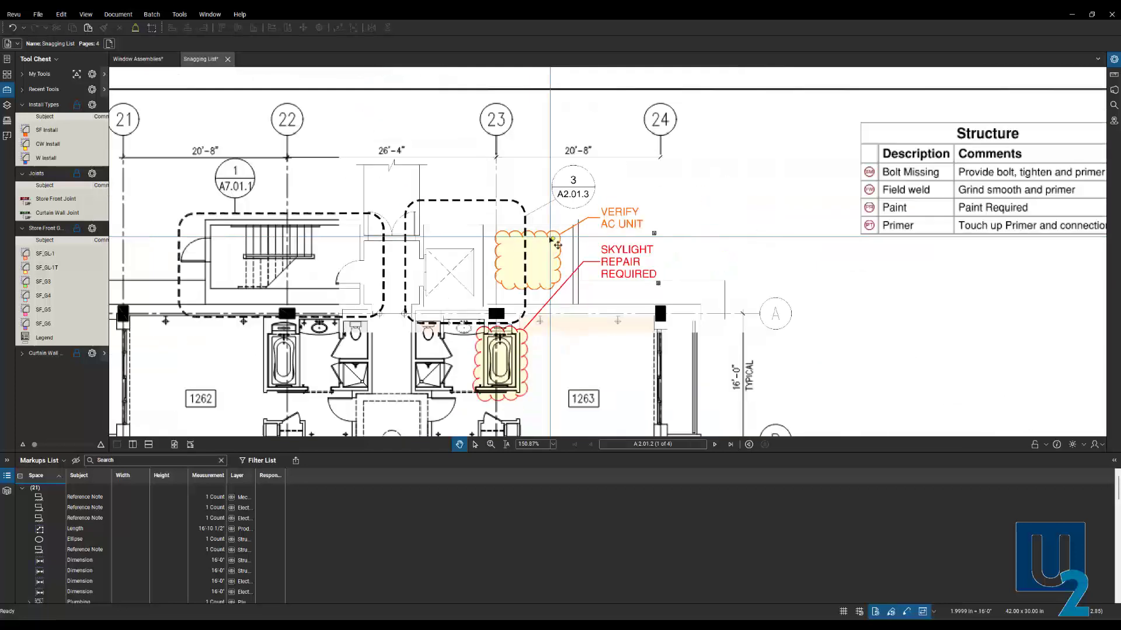
{"action": "scroll", "coordinate": [550, 239], "scroll_direction": "down", "scroll_amount": 1}
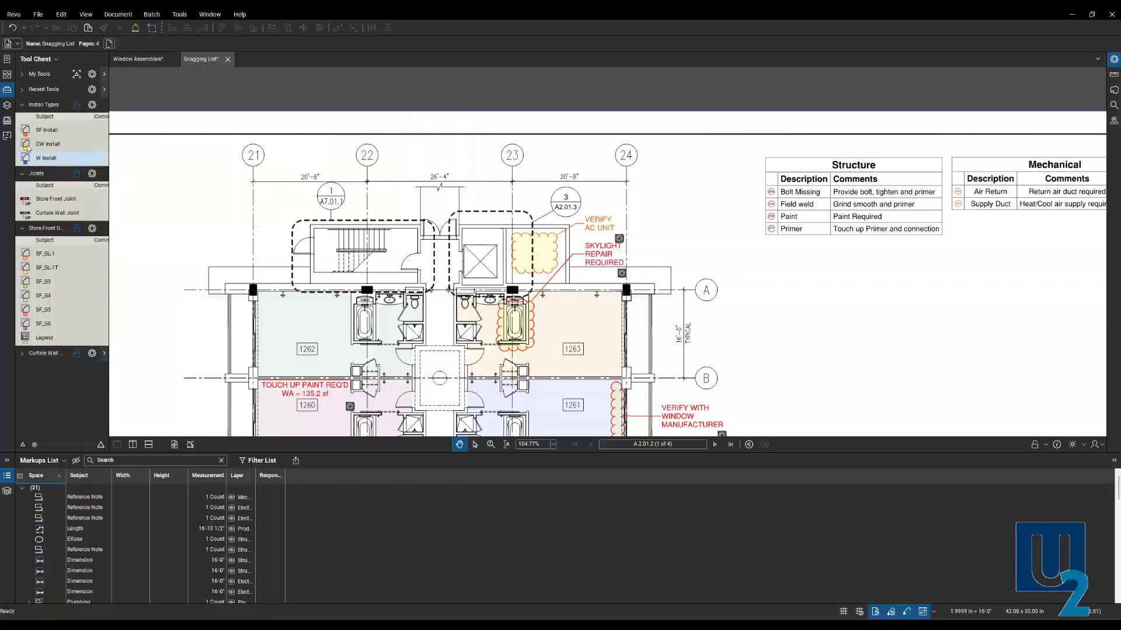
{"action": "left_click", "coordinate": [7, 74]}
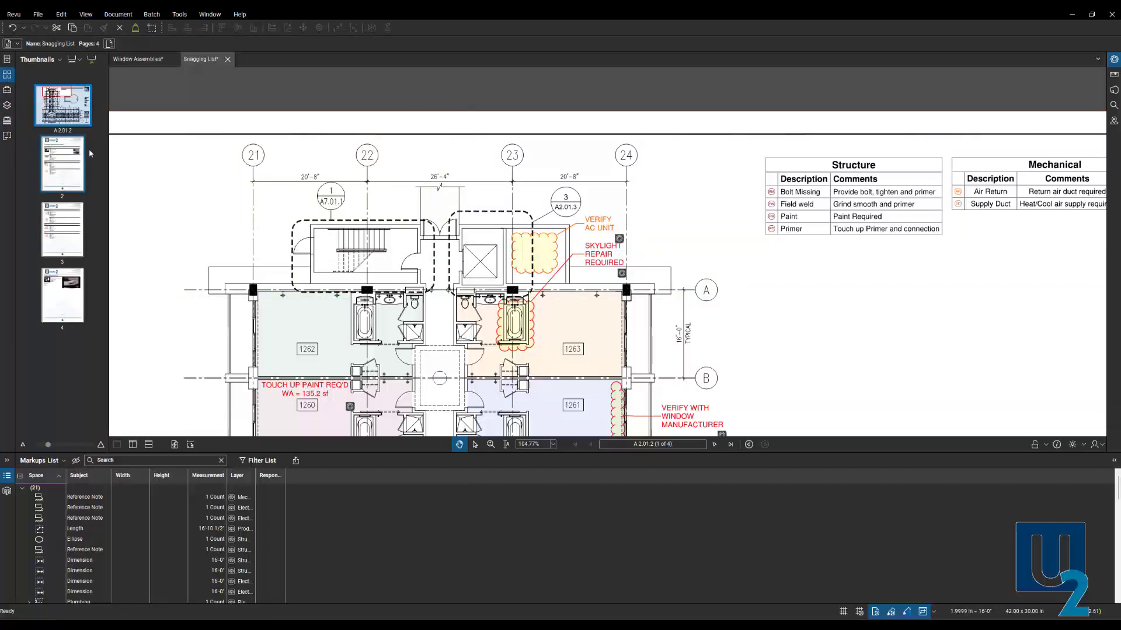
View summary pages 2 and 4, bringing the Capture Media Summary's AC Unit photo into view
{"action": "left_click", "coordinate": [74, 179]}
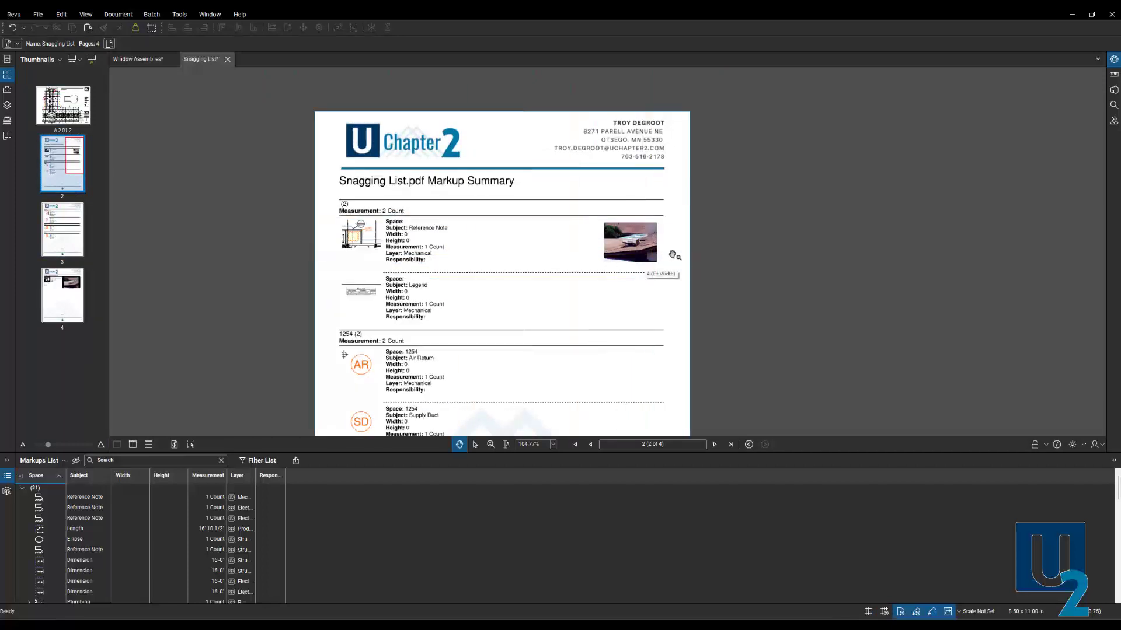
{"action": "left_click", "coordinate": [67, 307]}
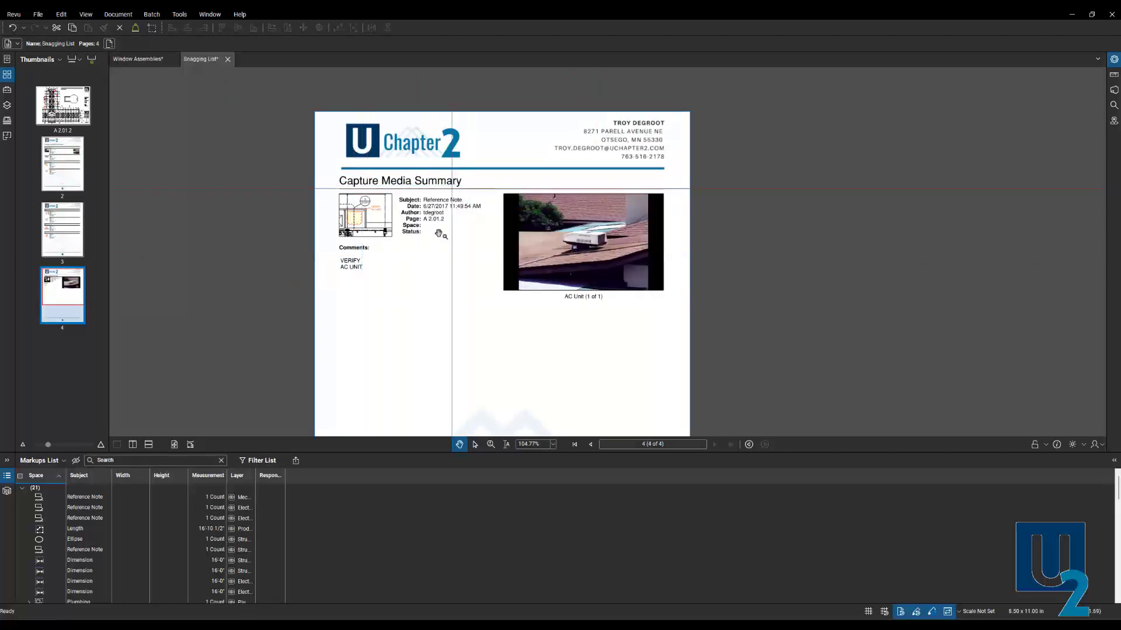
{"action": "scroll", "coordinate": [460, 315], "scroll_direction": "down", "scroll_amount": 1}
{"action": "left_click_drag", "start_coordinate": [461, 315], "coordinate": [453, 239]}
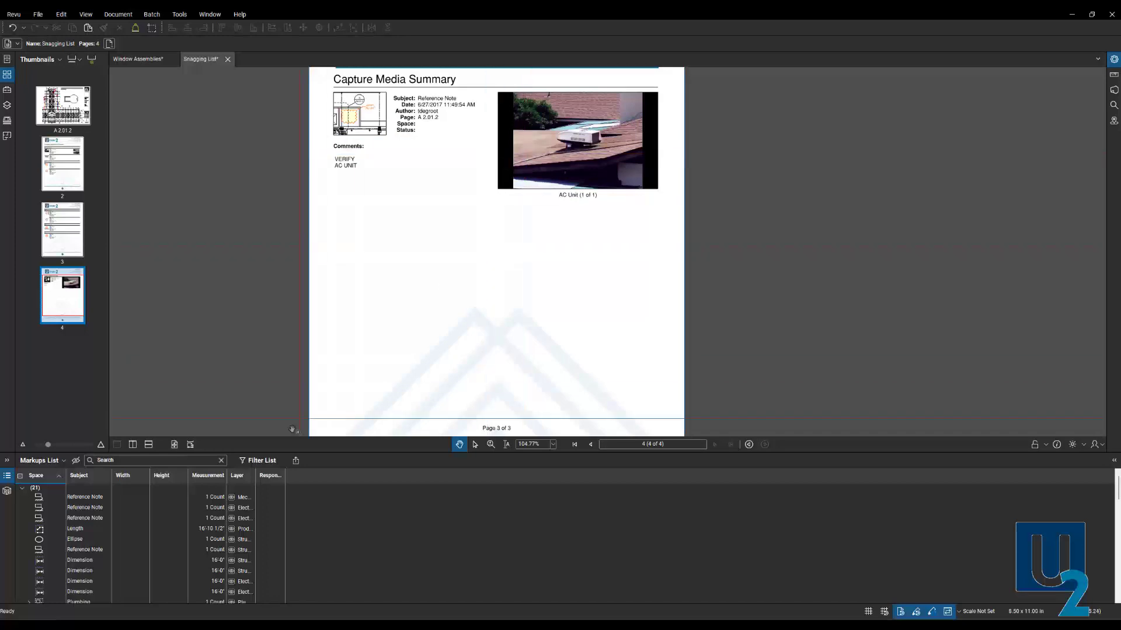
{"action": "left_click", "coordinate": [296, 461]}
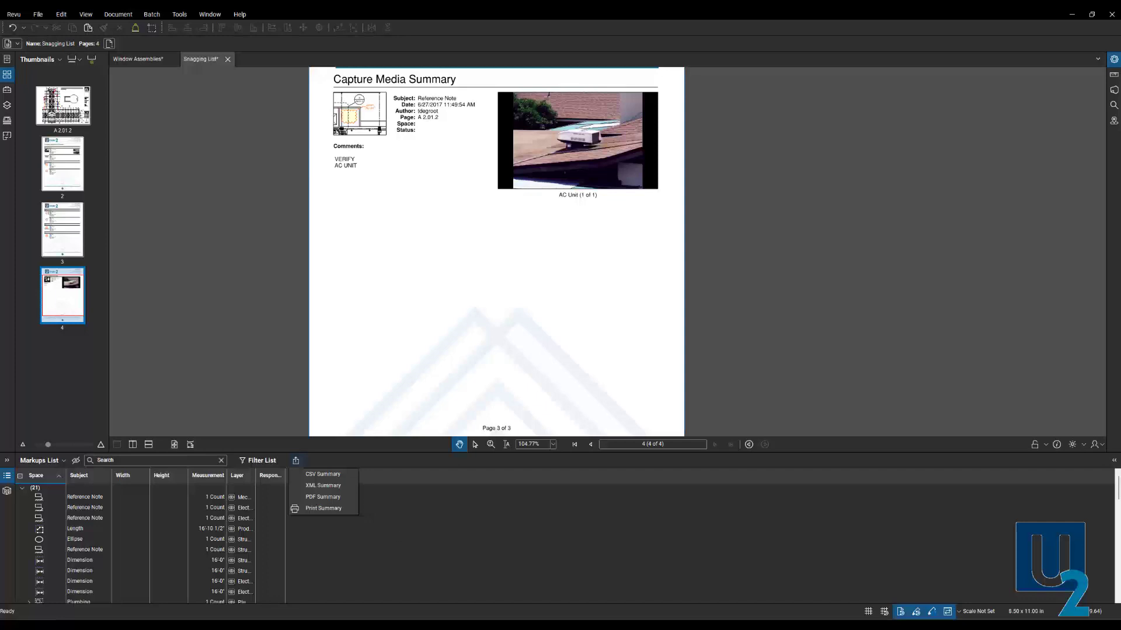
{"action": "key", "text": "Escape"}
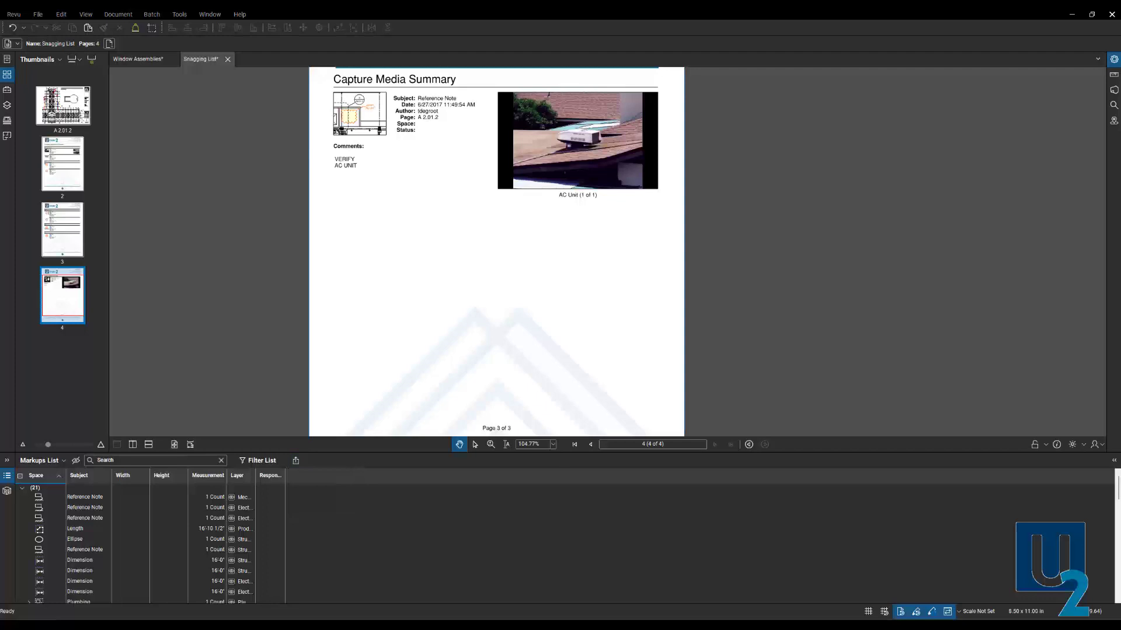